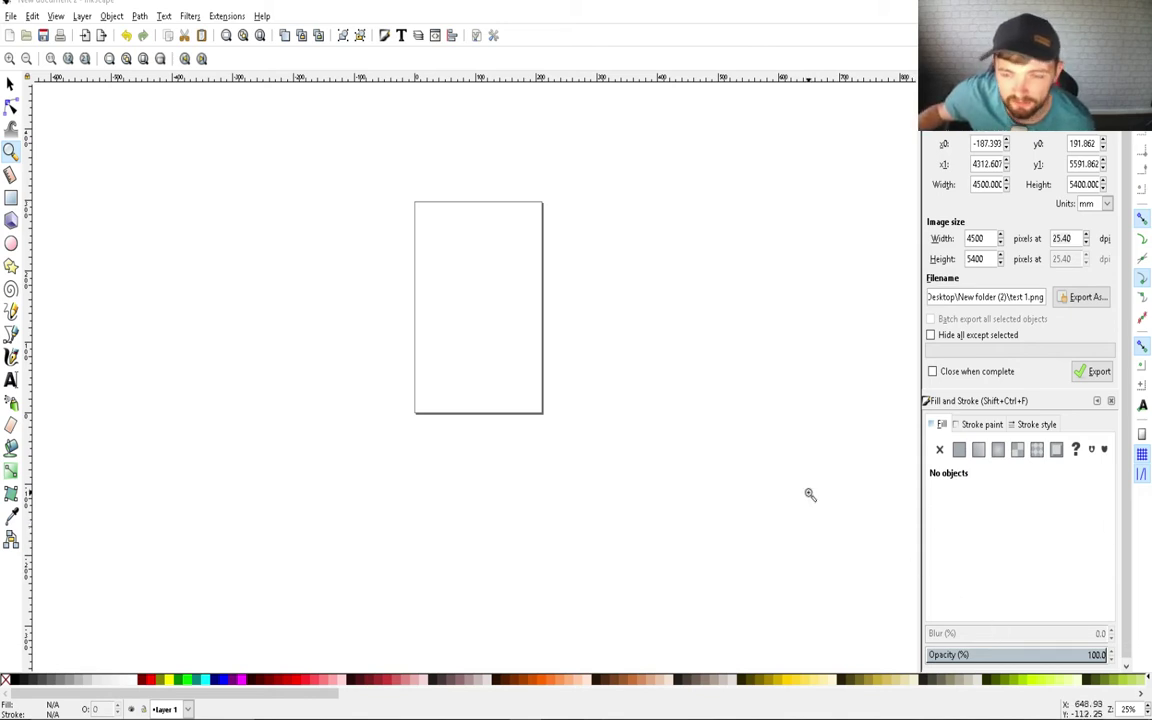
Add the text AWESOME on the blank page
{"action": "left_click", "coordinate": [11, 379]}
{"action": "left_click", "coordinate": [428, 299]}
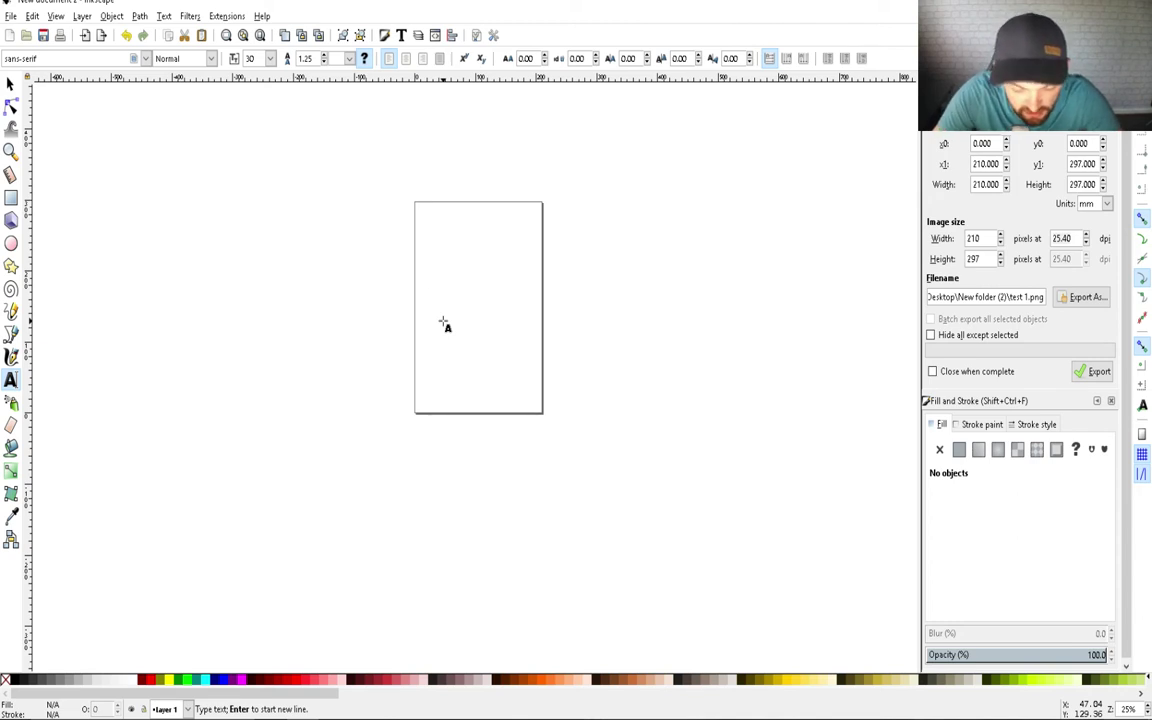
{"action": "type", "text": "aw"}
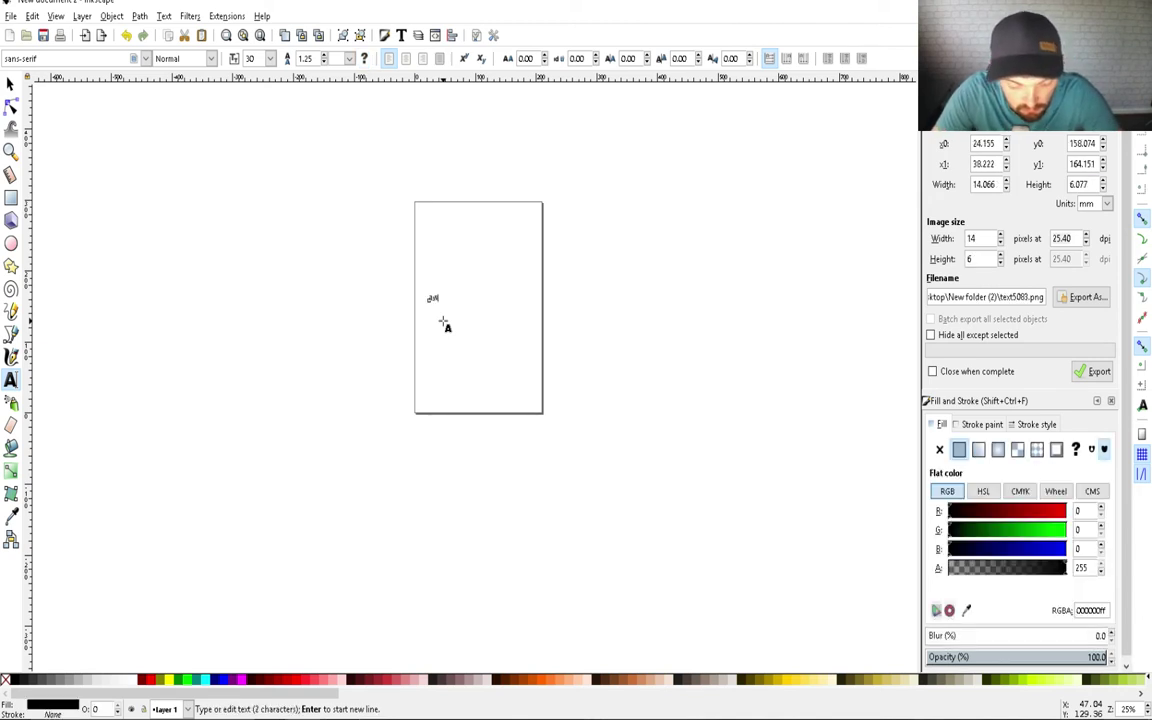
{"action": "type", "text": "esome"}
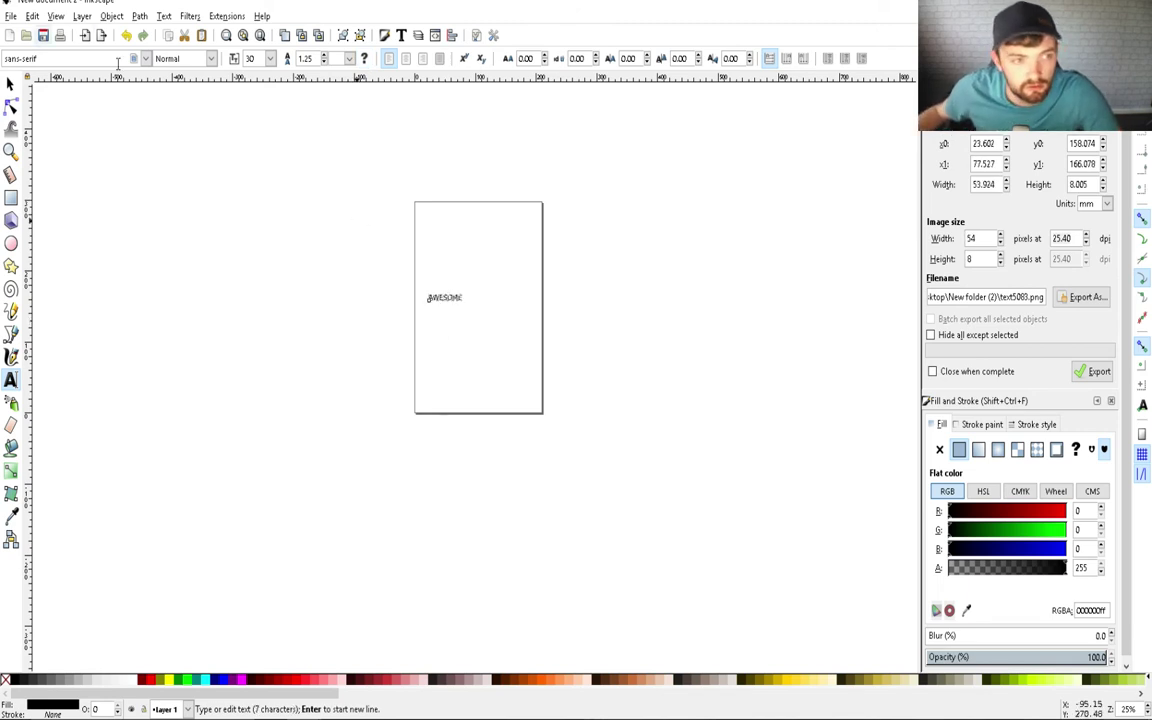
Resize the AWESOME text to 4500 mm wide and 5400 mm high
{"action": "left_click", "coordinate": [10, 84]}
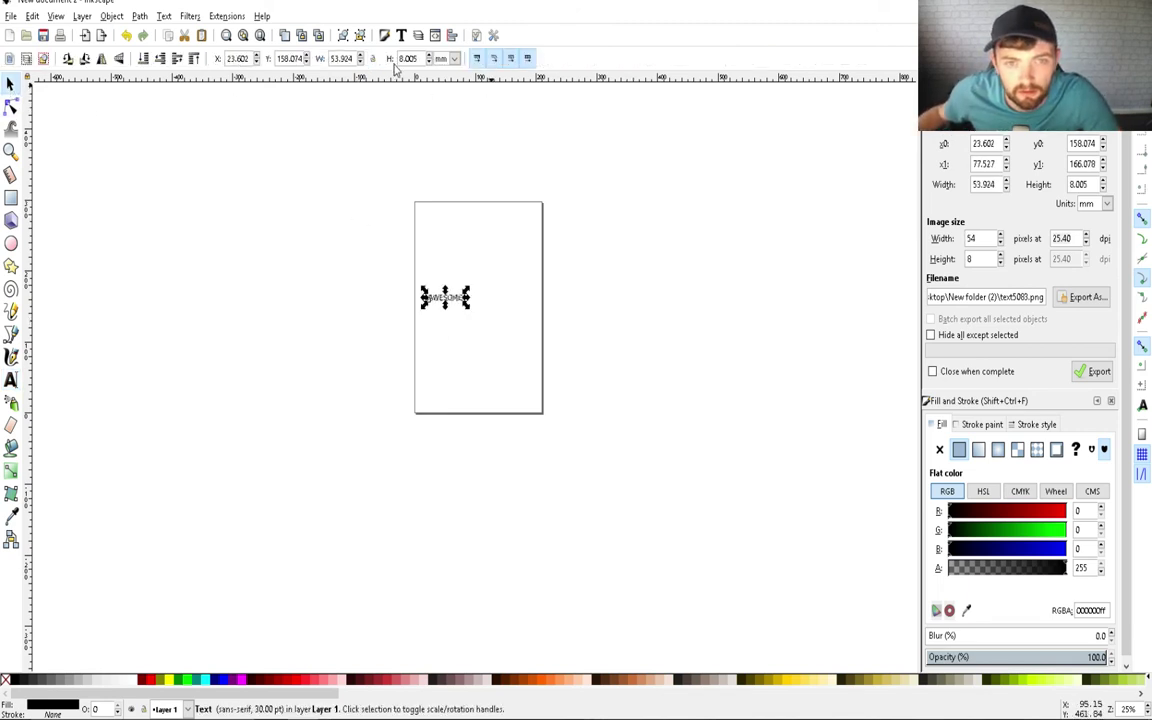
{"action": "triple_click", "coordinate": [331, 58]}
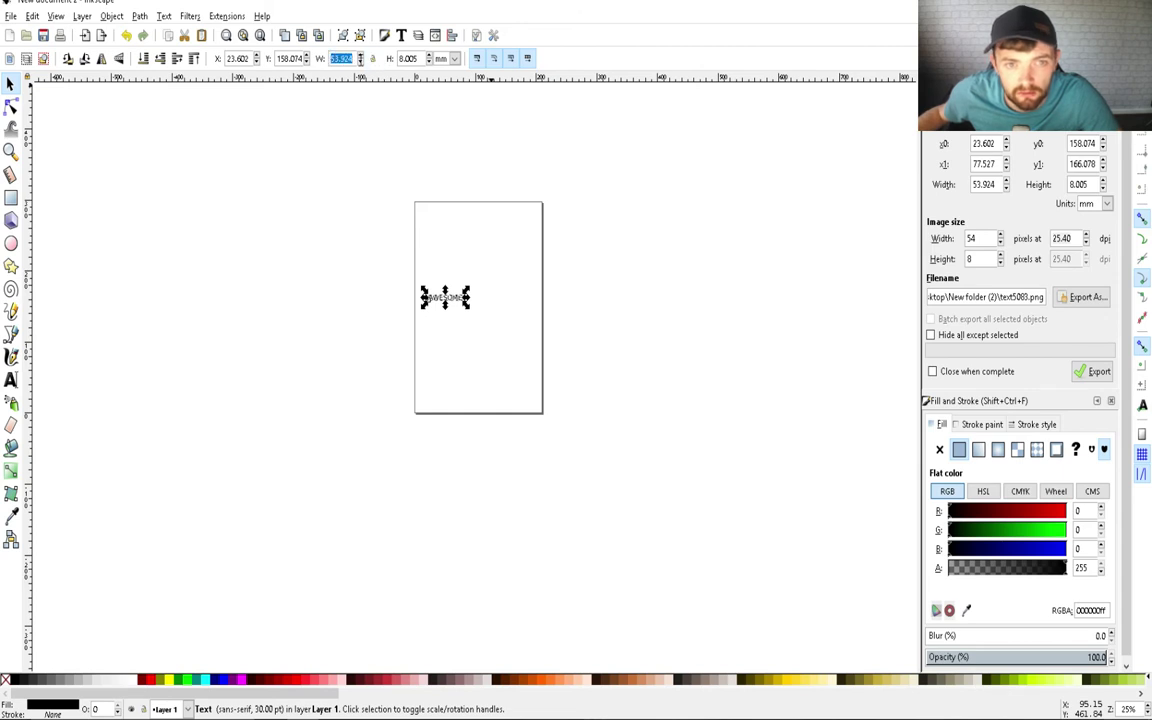
{"action": "type", "text": "4500"}
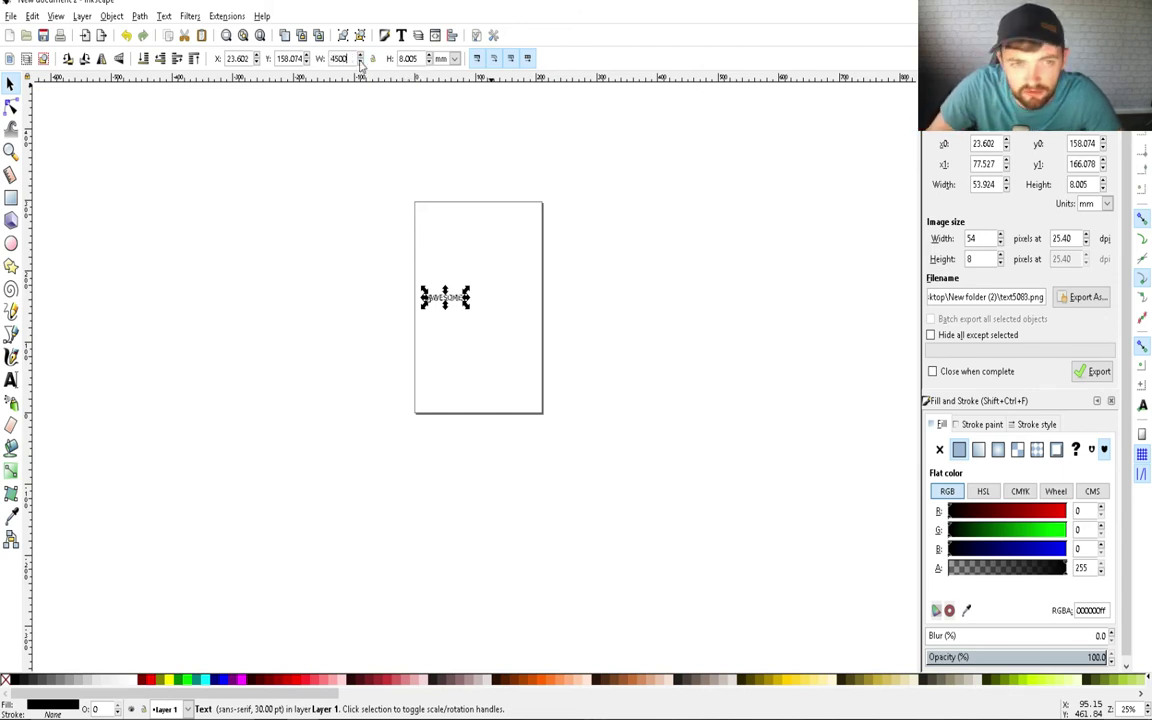
{"action": "key", "text": "Tab"}
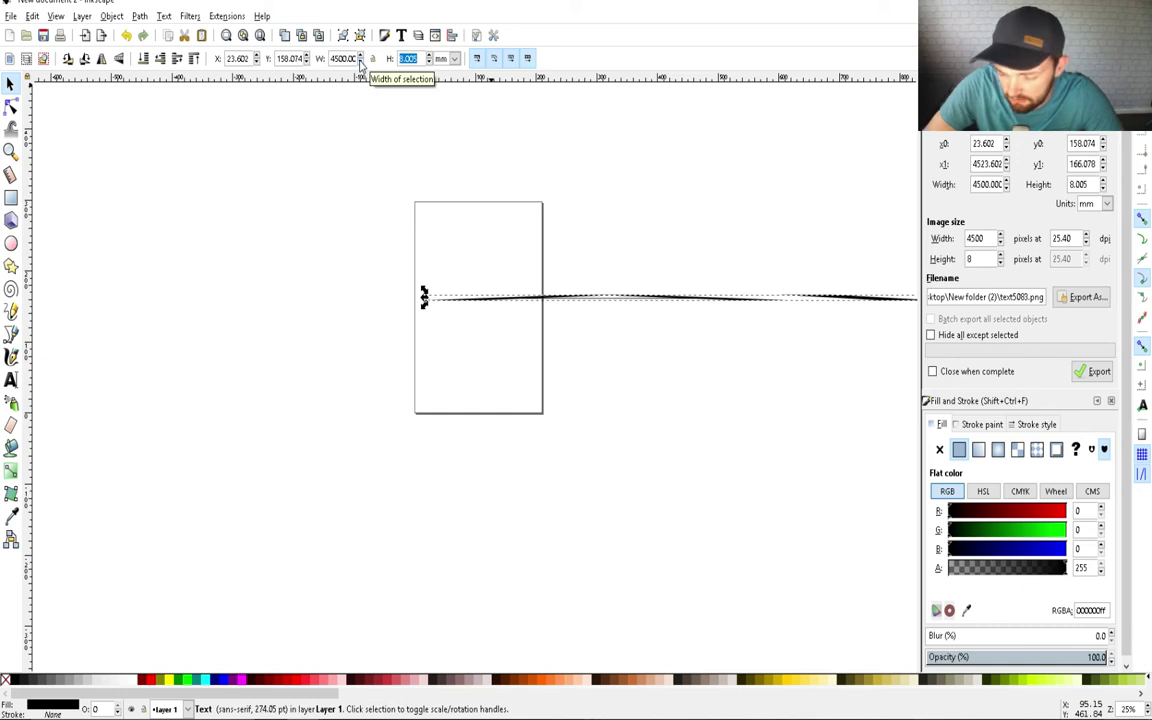
{"action": "type", "text": "5400"}
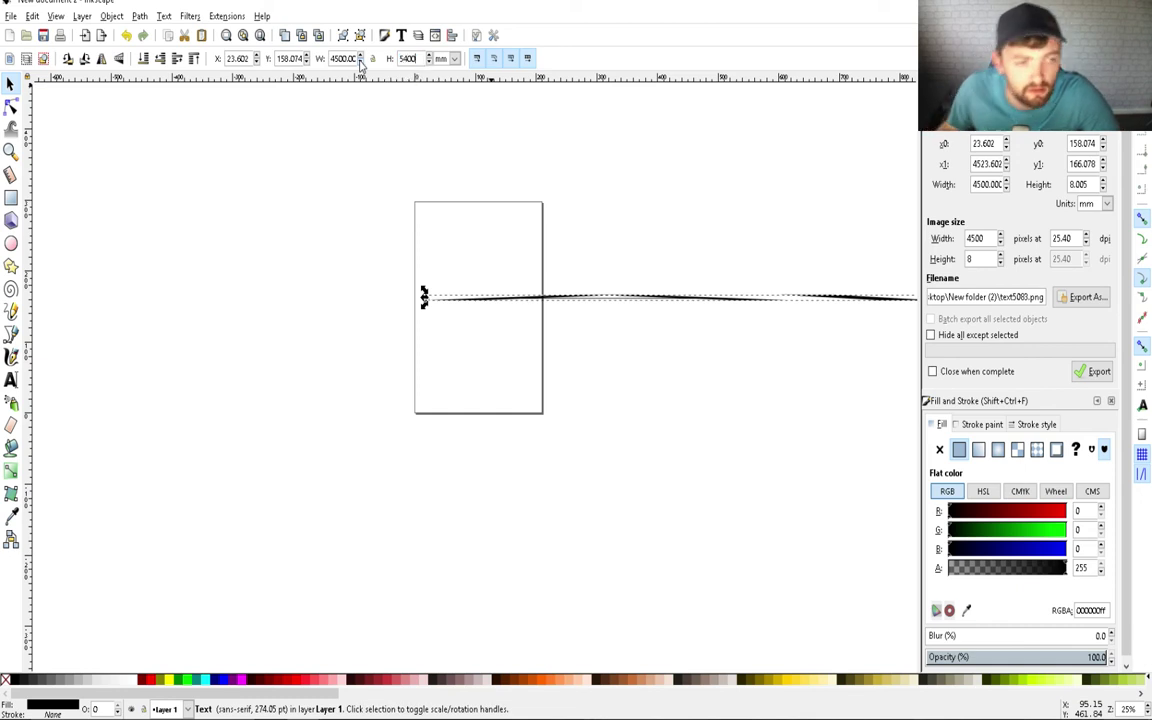
{"action": "key", "text": "Return"}
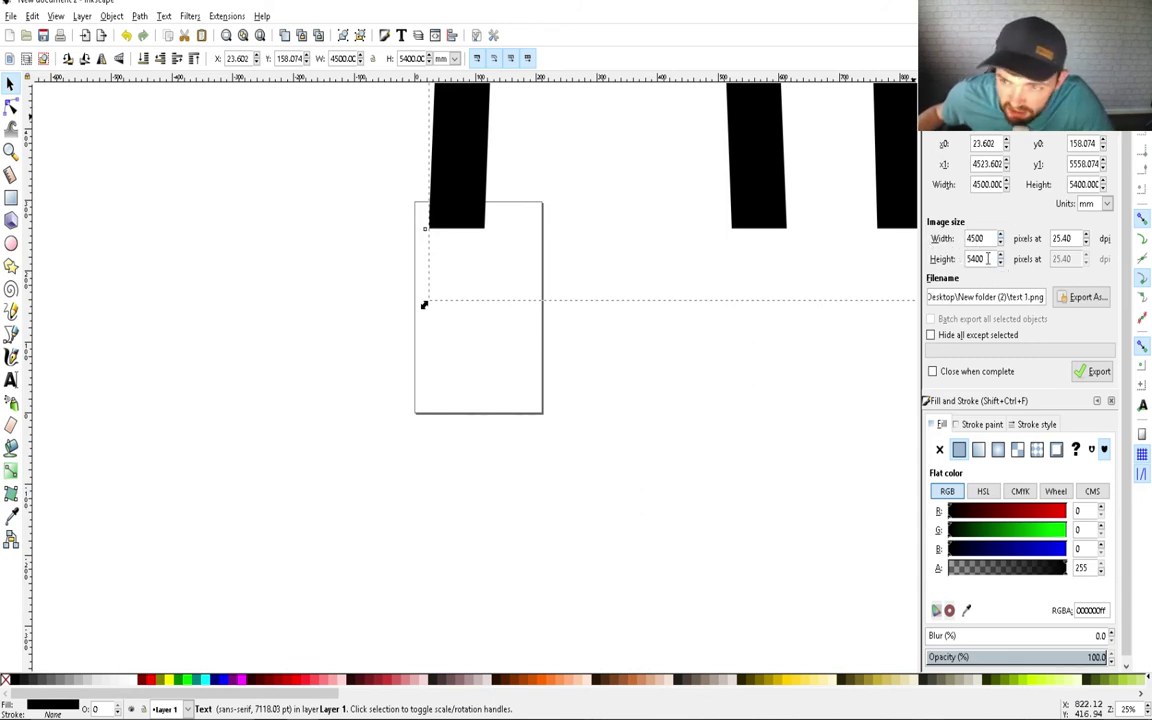
Export the stretched AWESOME text as test 1.png at 4500 by 5400 pixels, replacing the existing file
{"action": "left_click", "coordinate": [10, 150]}
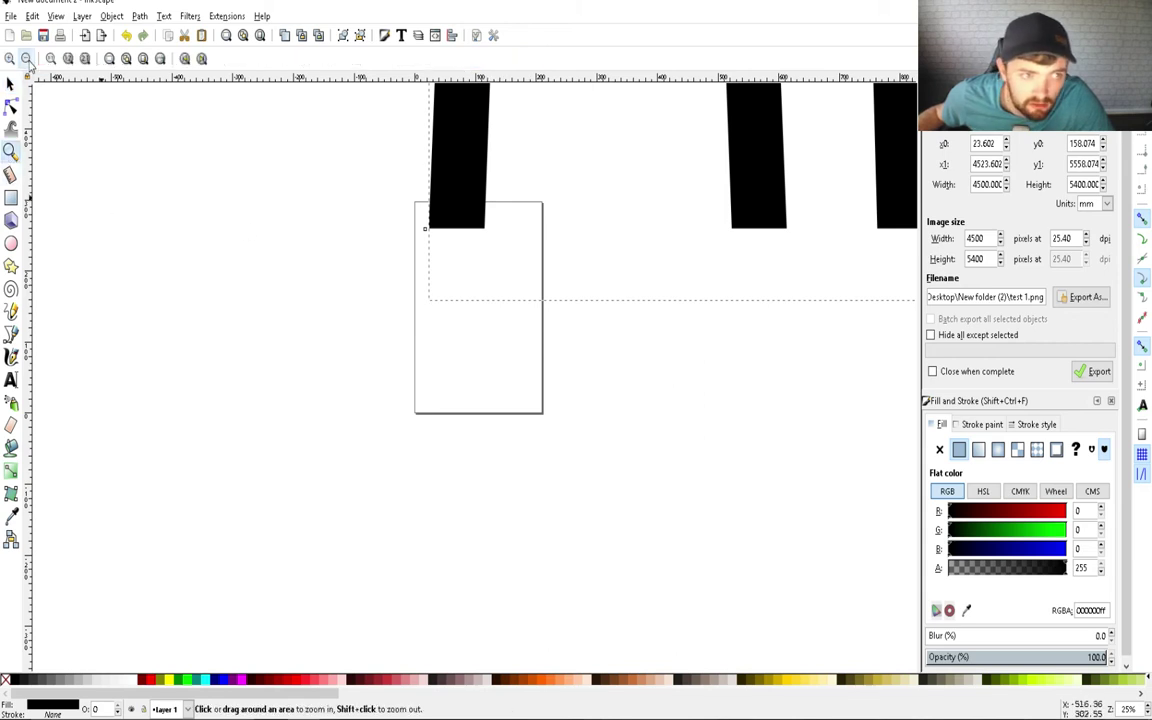
{"action": "left_click", "coordinate": [26, 58]}
{"action": "left_click", "coordinate": [26, 58]}
{"action": "left_click", "coordinate": [26, 58]}
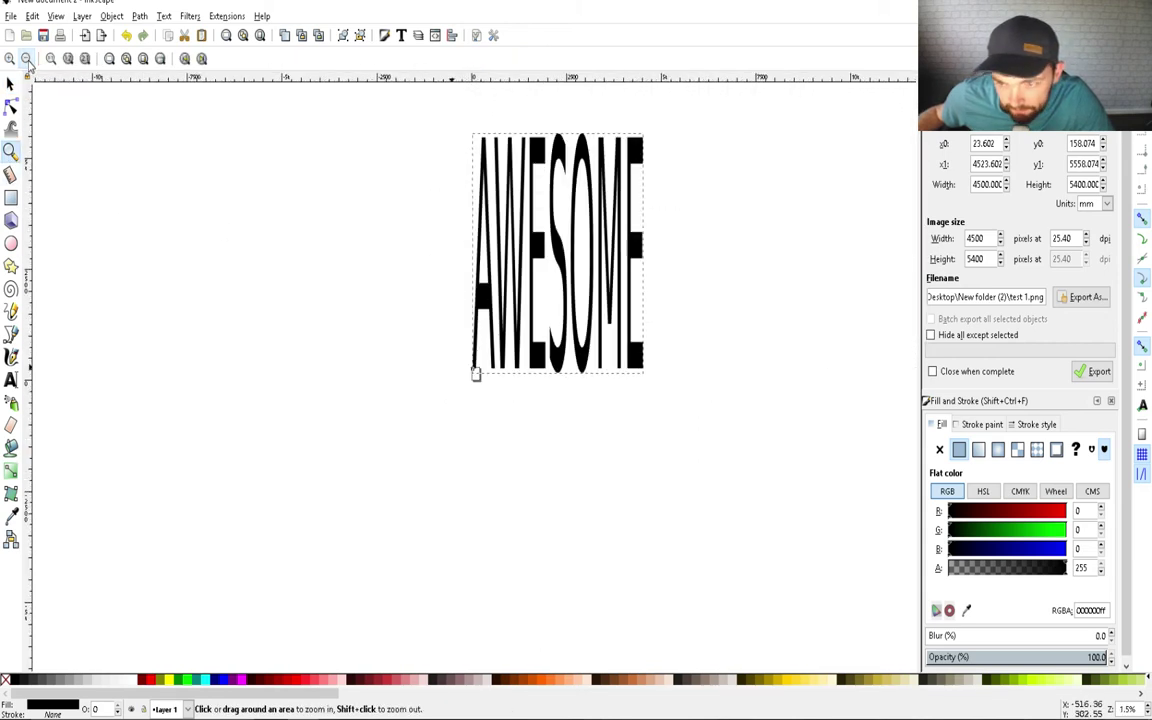
{"action": "left_click", "coordinate": [1099, 374]}
{"action": "left_click", "coordinate": [660, 424]}
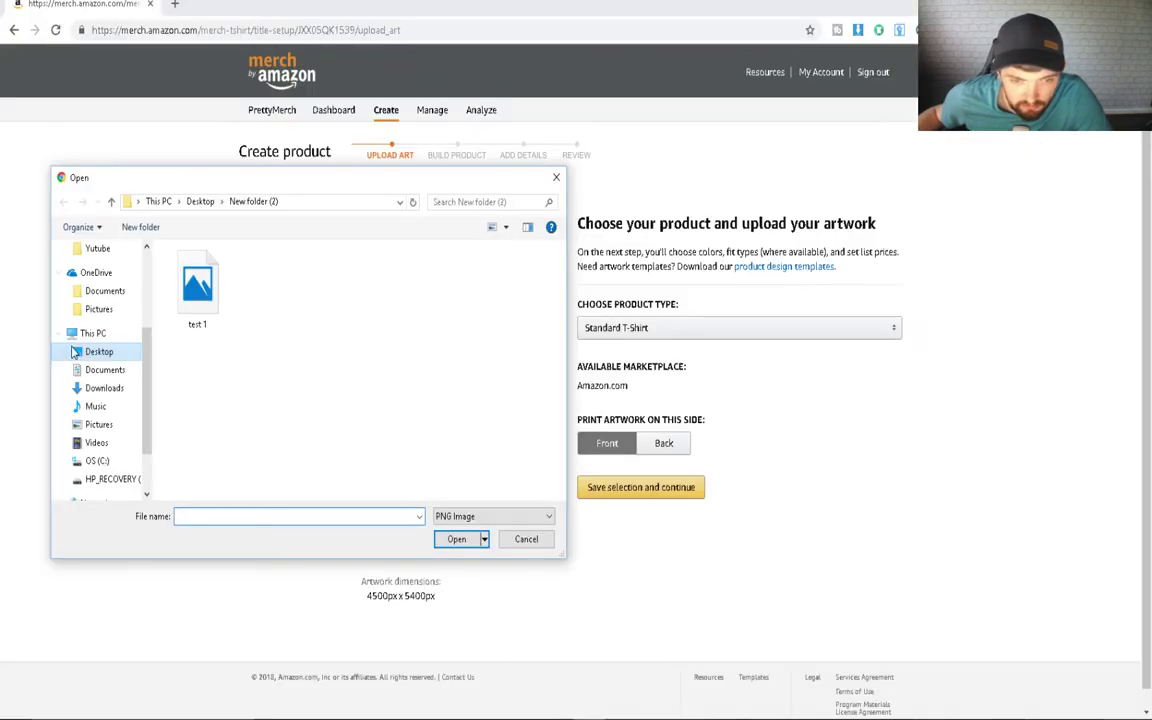
Upload the test 1 image from New folder (2) as the T-shirt's front artwork in Merch by Amazon
{"action": "left_click", "coordinate": [197, 287]}
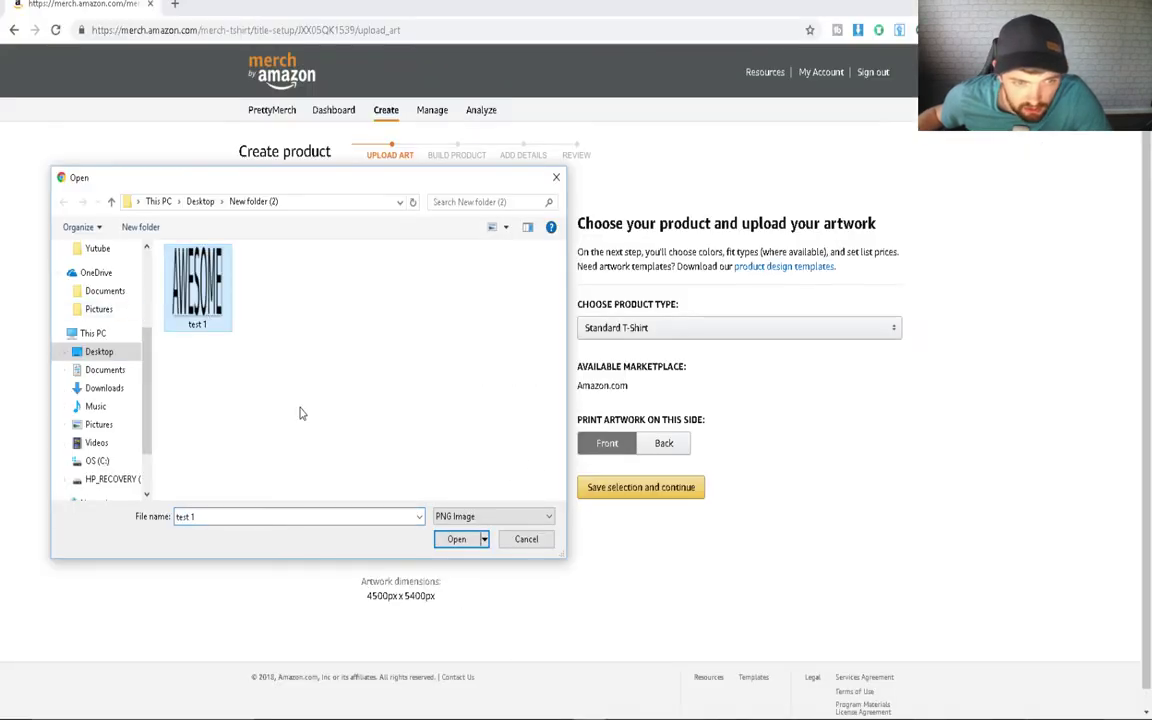
{"action": "left_click", "coordinate": [455, 539]}
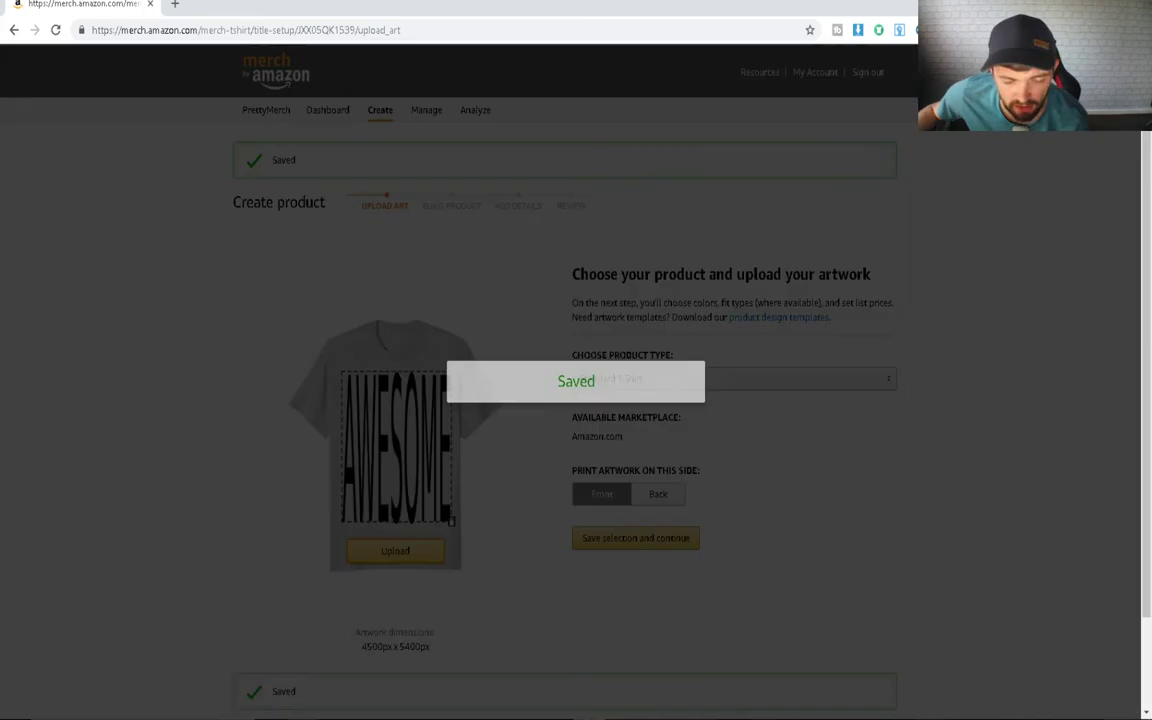
Switch back to Inkscape and delete the stretched AWESOME text
{"action": "left_click", "coordinate": [300, 716]}
{"action": "left_click", "coordinate": [300, 716]}
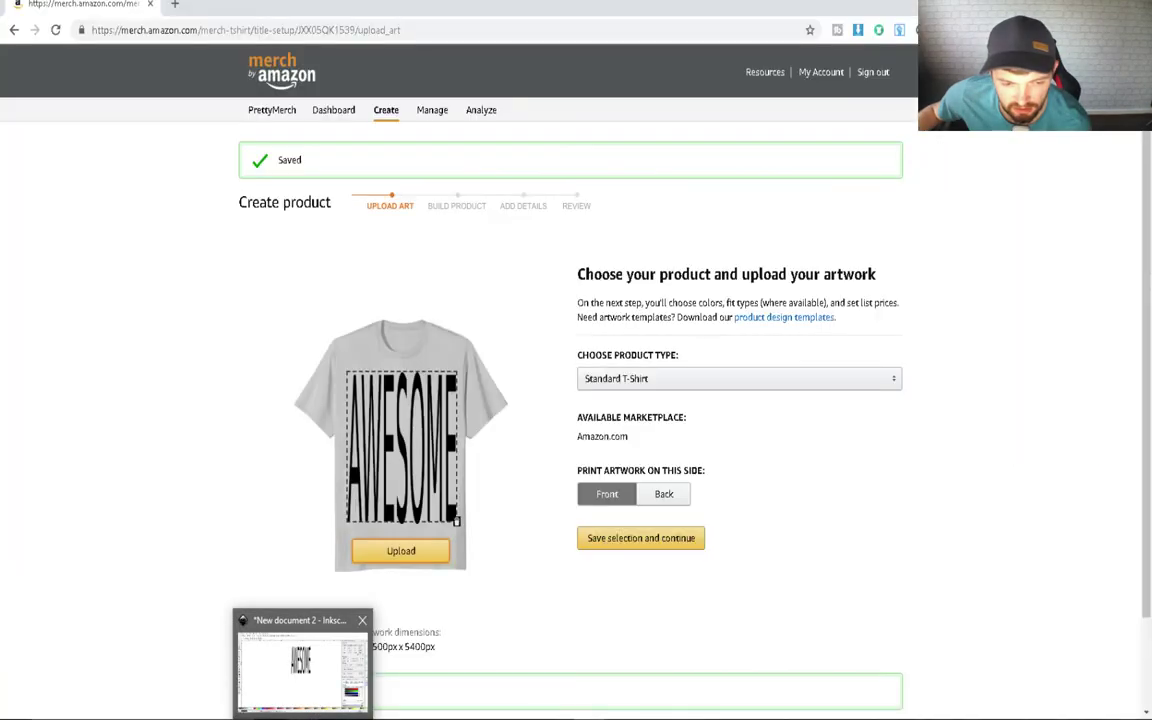
{"action": "left_click", "coordinate": [303, 656]}
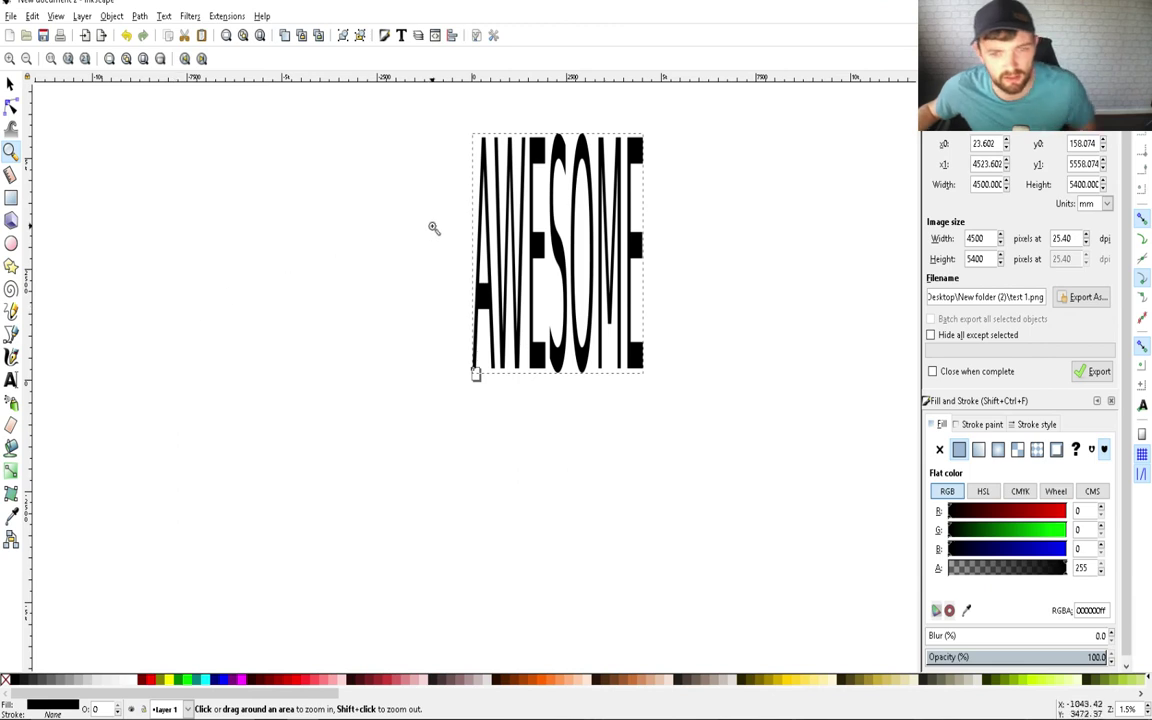
{"action": "left_click", "coordinate": [10, 84]}
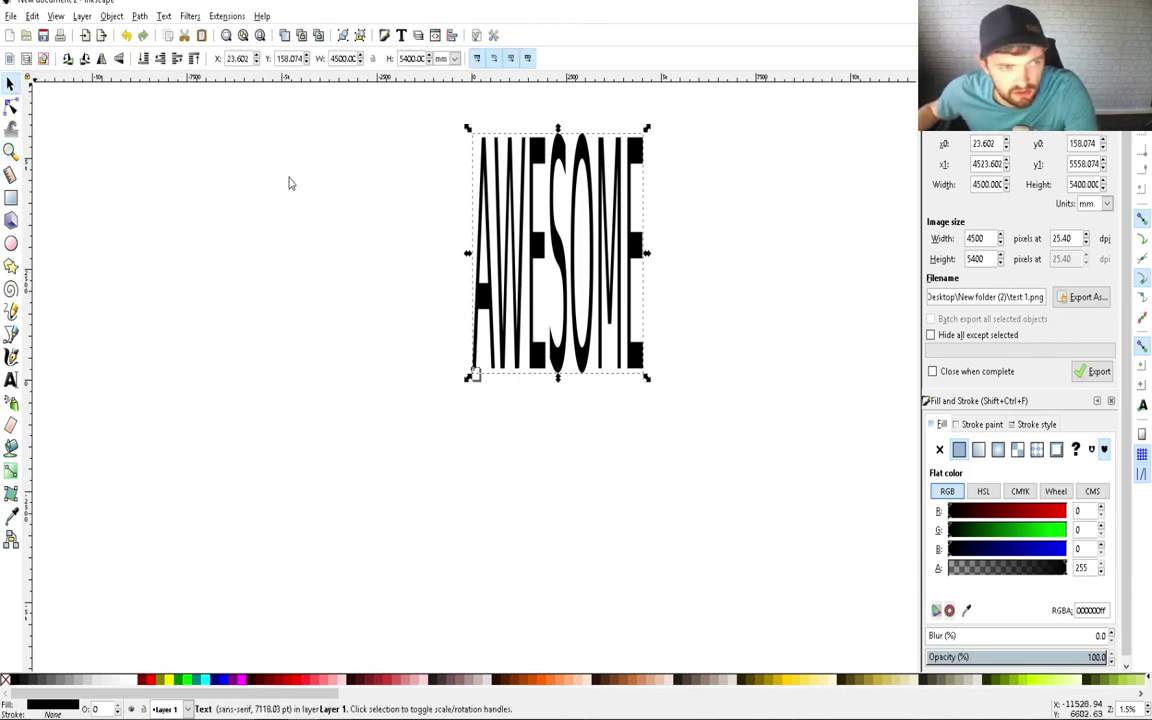
{"action": "key", "text": "Delete"}
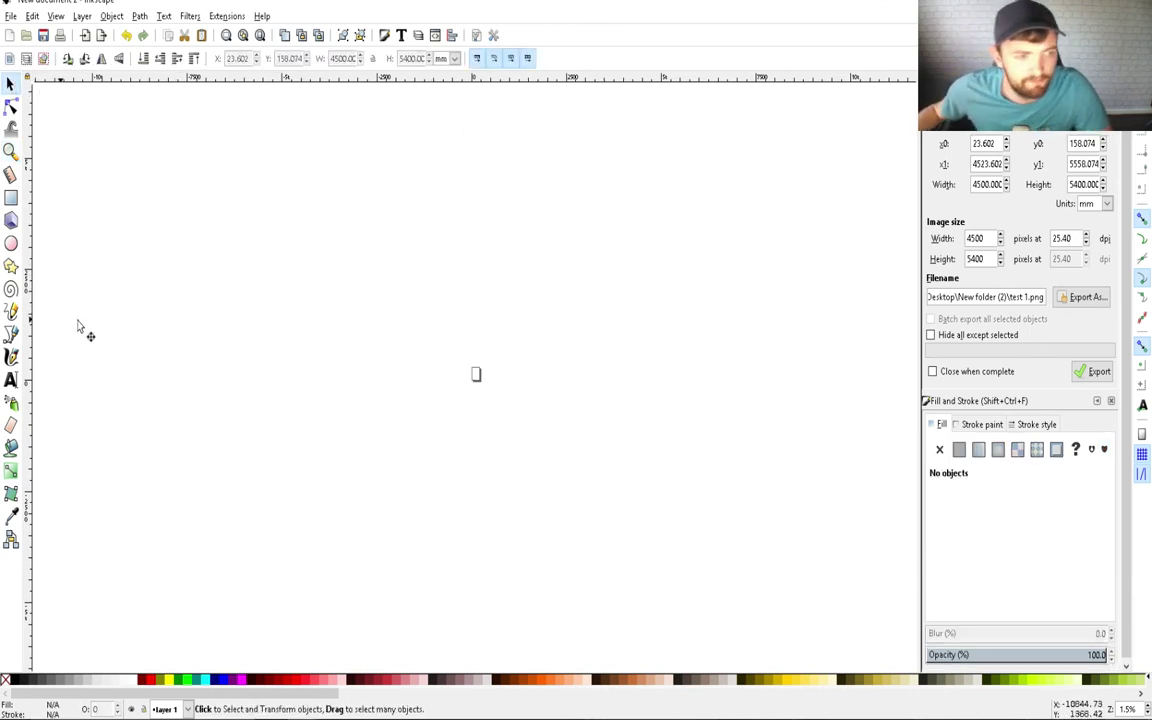
Add a new AWESOME text above and beside the page
{"action": "left_click", "coordinate": [12, 380]}
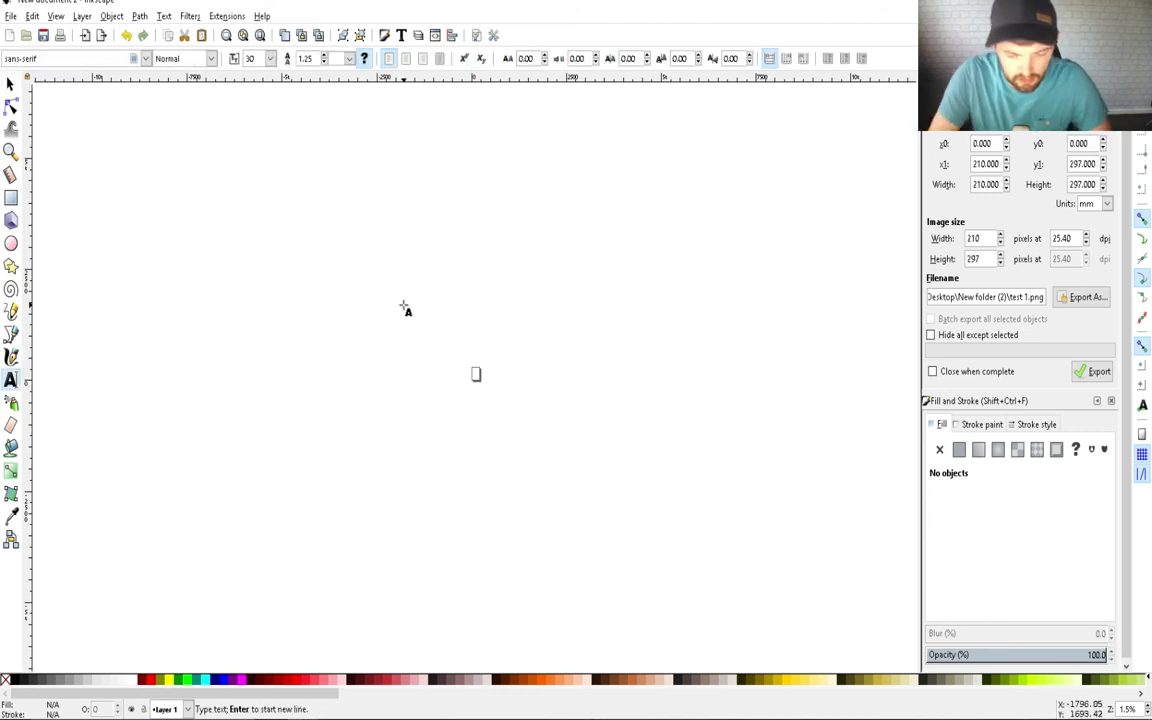
{"action": "type", "text": "TEXT 1"}
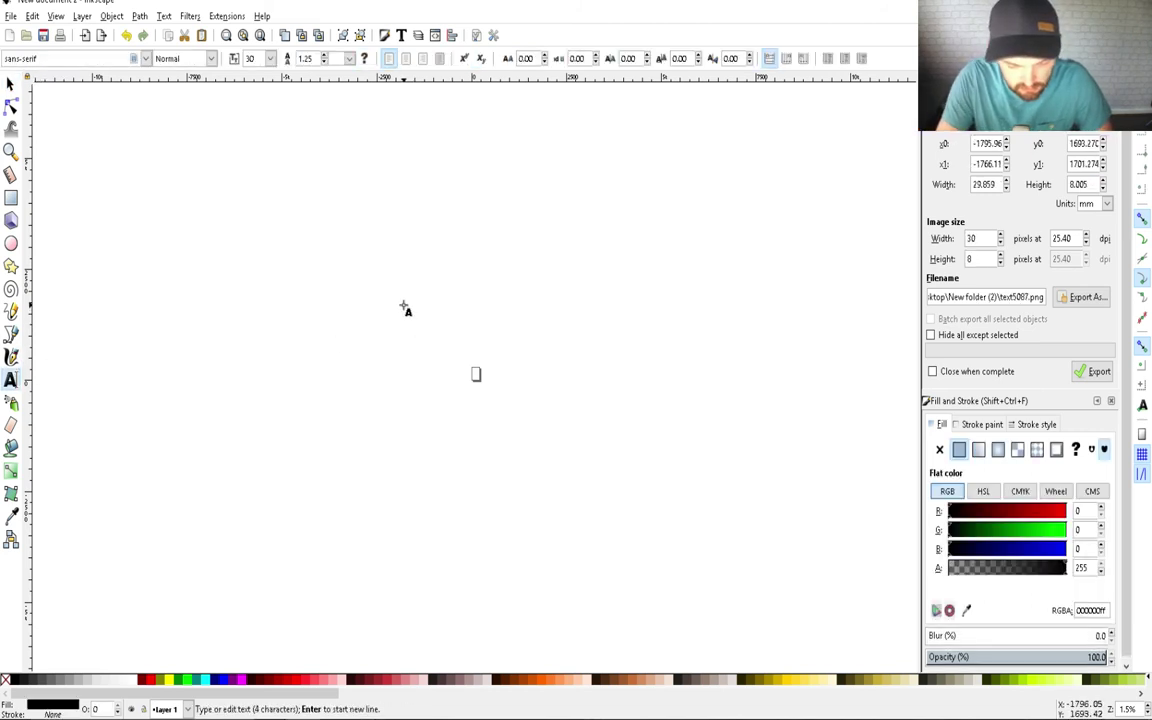
{"action": "type", "text": "0"}
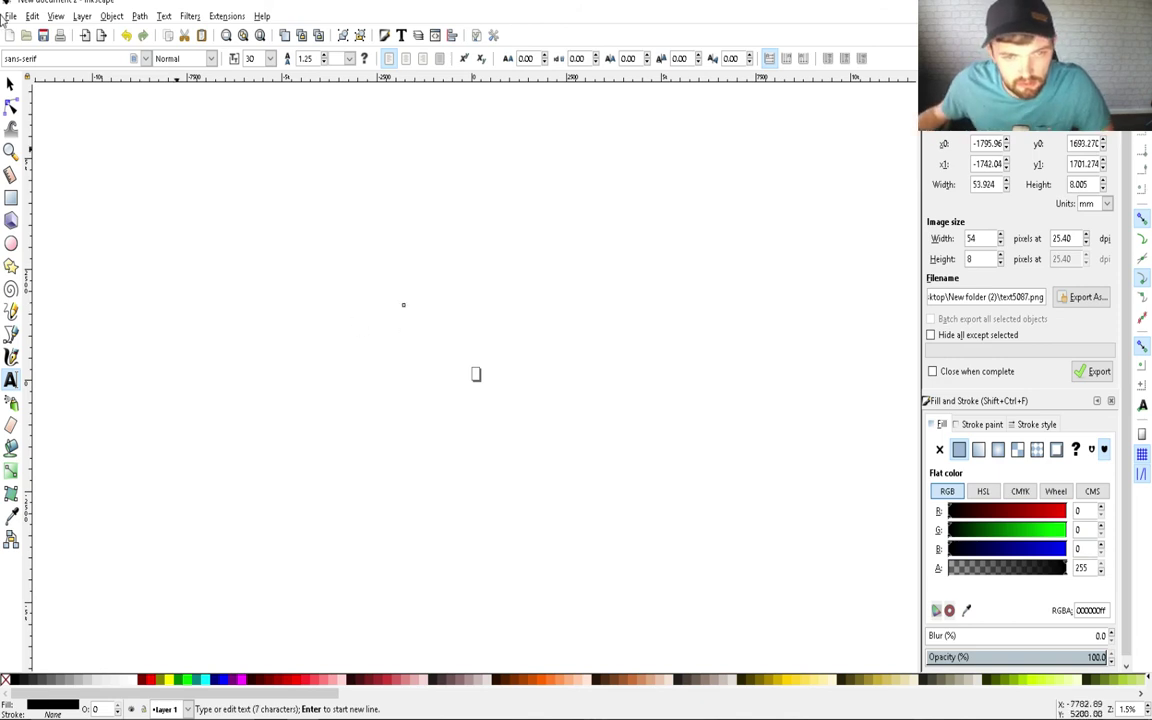
Enlarge the new AWESOME text to about 7905 mm wide by 1582 mm high and place it above the page
{"action": "left_click", "coordinate": [9, 86]}
{"action": "left_click_drag", "start_coordinate": [415, 317], "coordinate": [708, 381]}
{"action": "left_click_drag", "start_coordinate": [638, 344], "coordinate": [581, 244]}
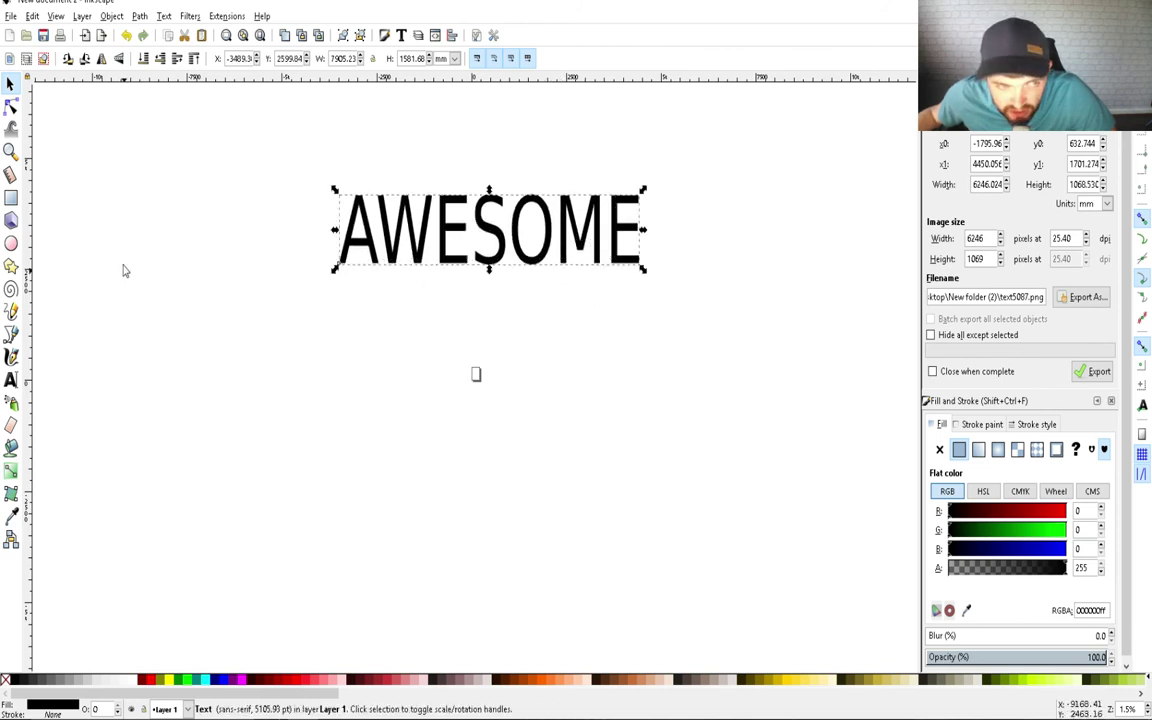
Draw a rectangle about 9664 by 9100 mm over the AWESOME text and the page, with a white fill and black stroke
{"action": "left_click", "coordinate": [11, 200]}
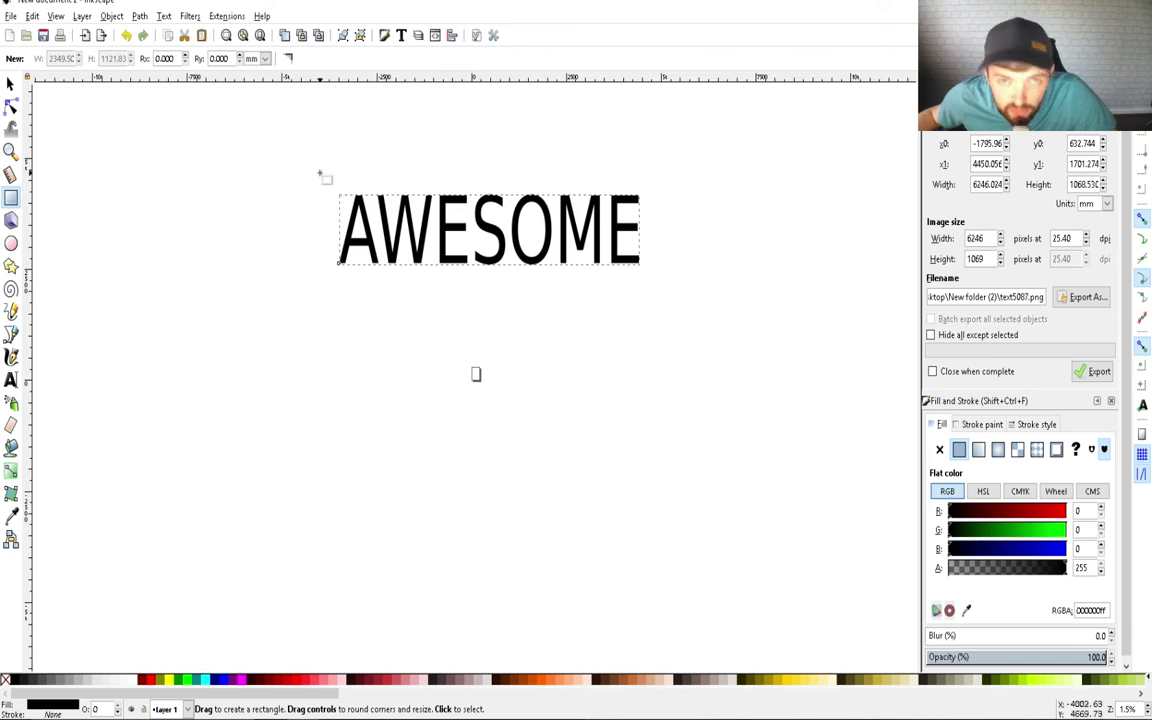
{"action": "left_click_drag", "start_coordinate": [320, 175], "coordinate": [686, 577]}
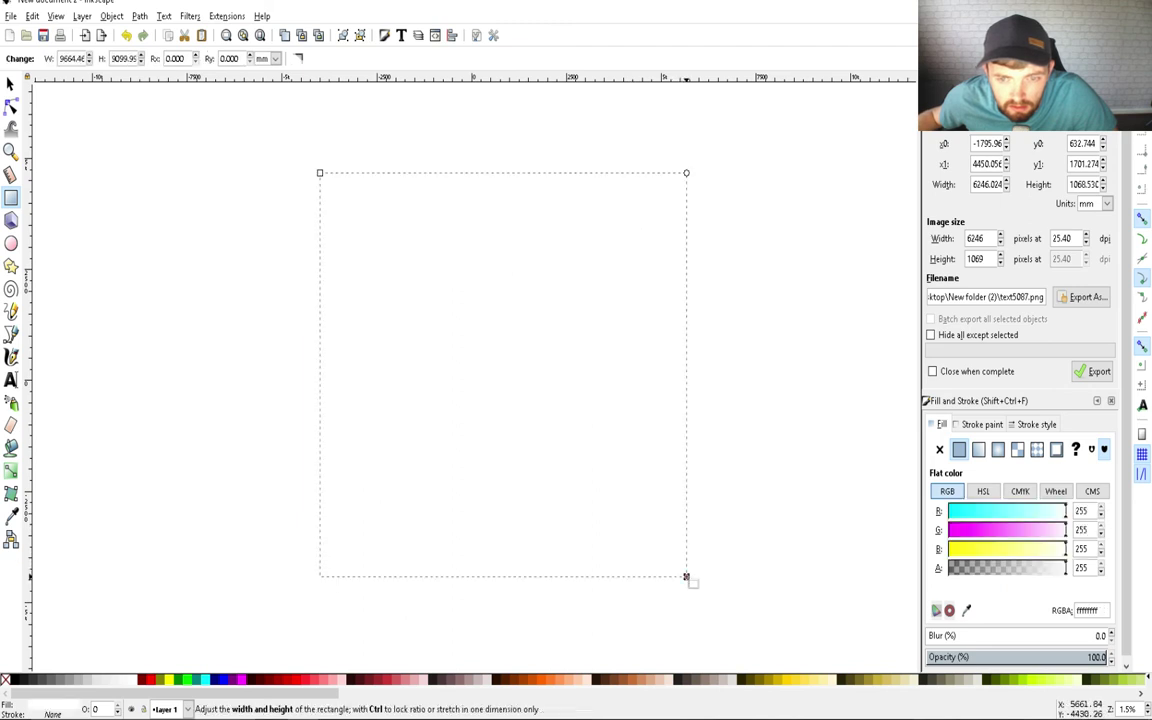
{"action": "left_click", "coordinate": [12, 681]}
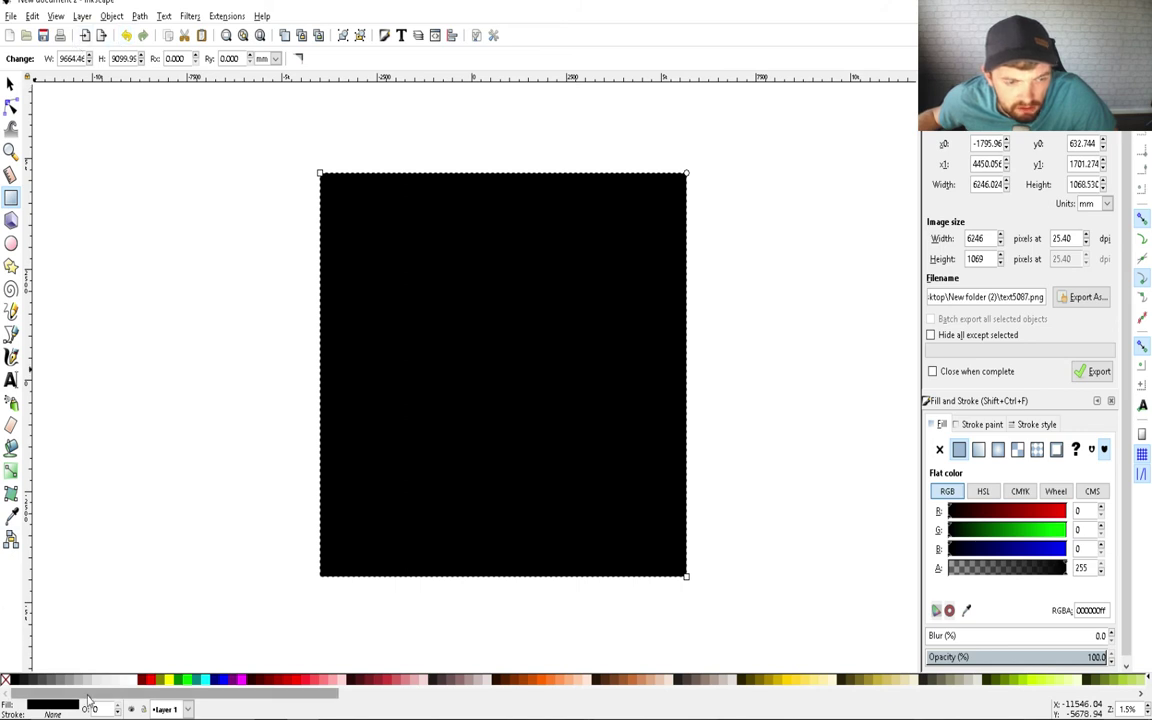
{"action": "left_click", "coordinate": [133, 684]}
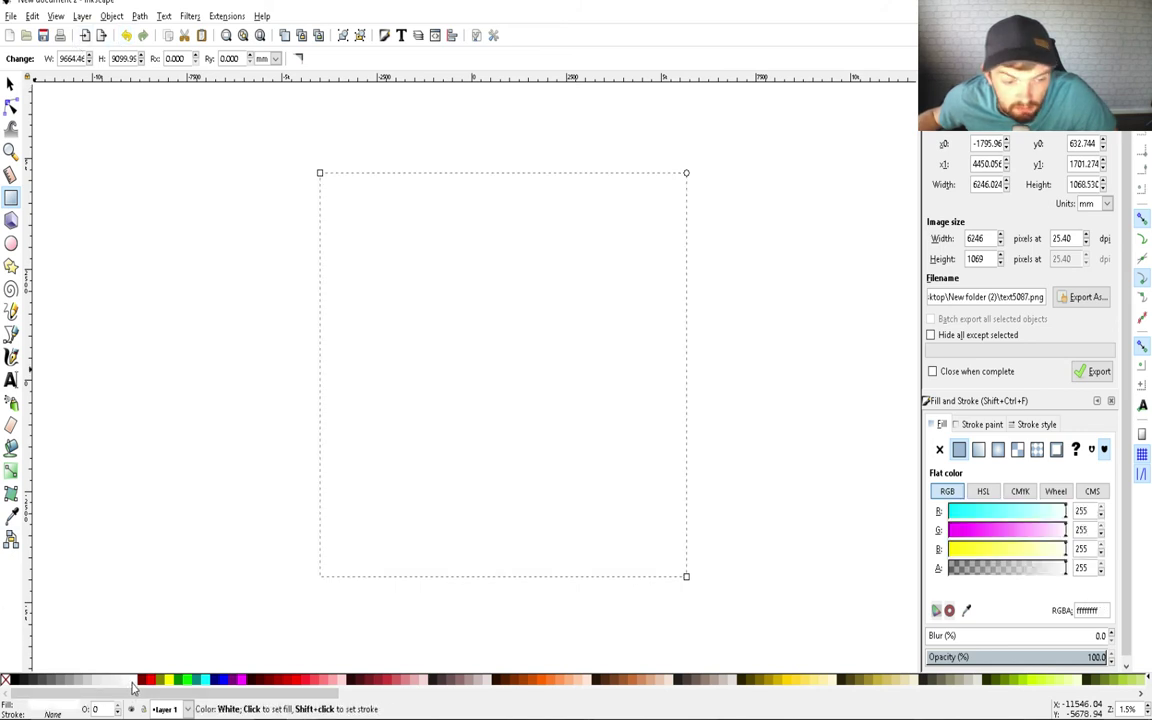
{"action": "right_click", "coordinate": [12, 686]}
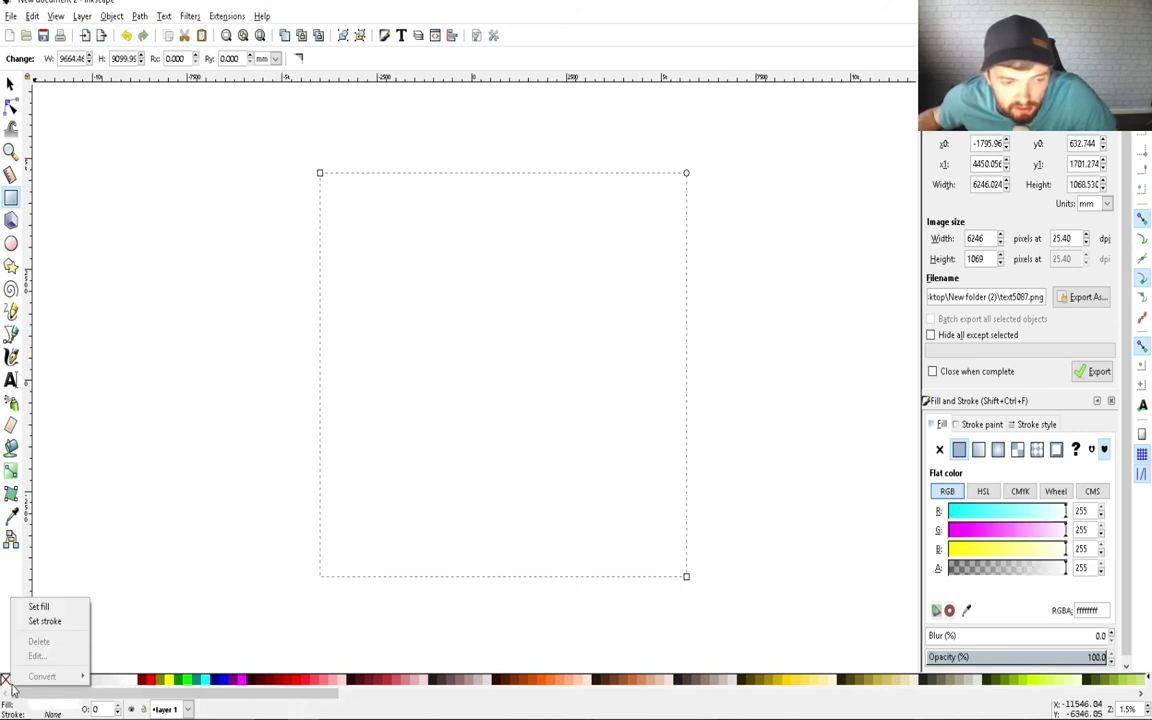
{"action": "left_click", "coordinate": [33, 623]}
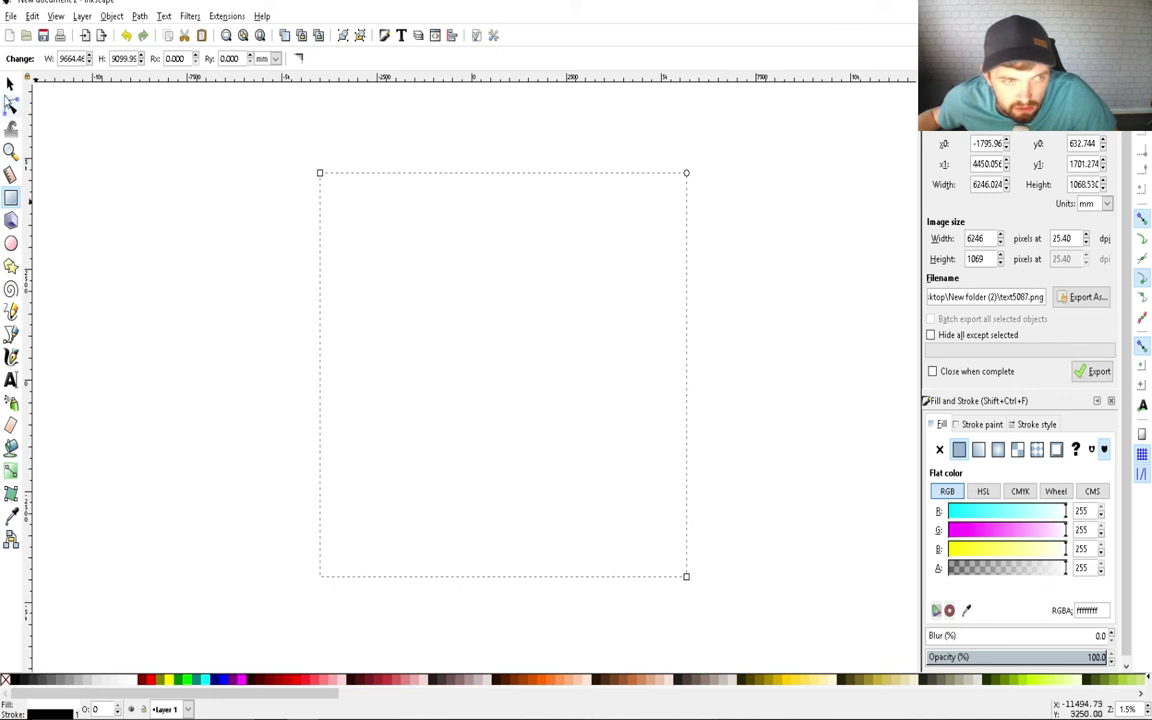
Send the rectangle behind the AWESOME text and shrink it around the text to about 8246 by 8844 mm
{"action": "left_click", "coordinate": [10, 84]}
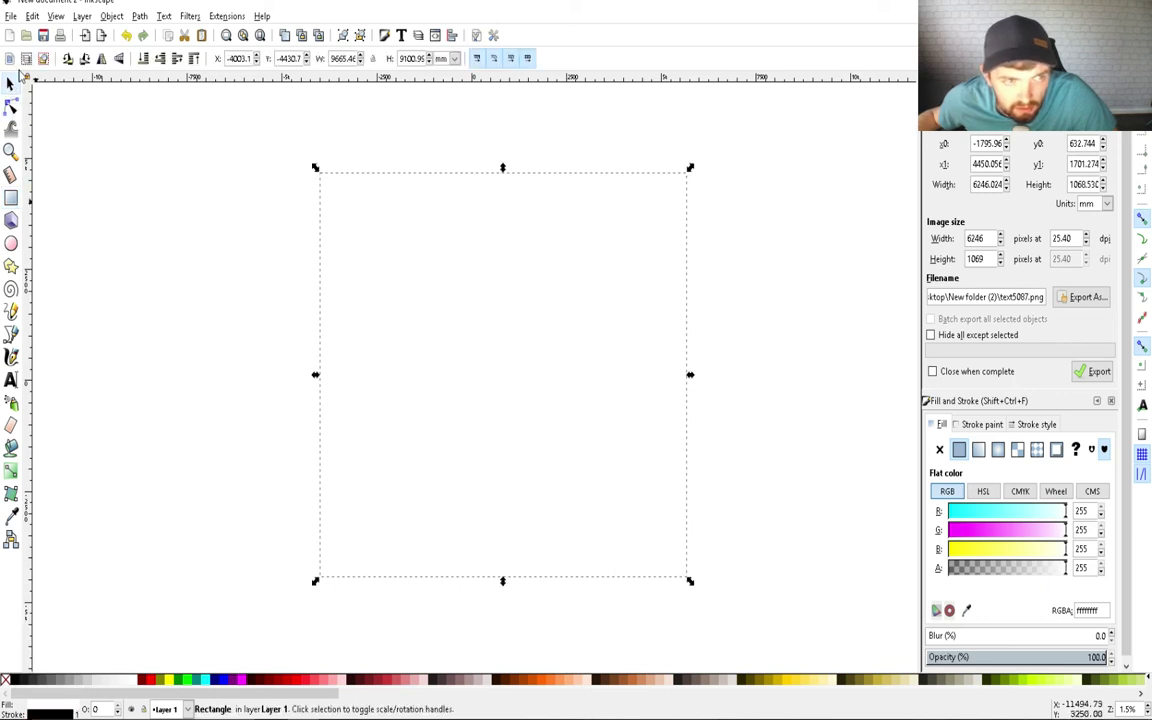
{"action": "left_click", "coordinate": [194, 58]}
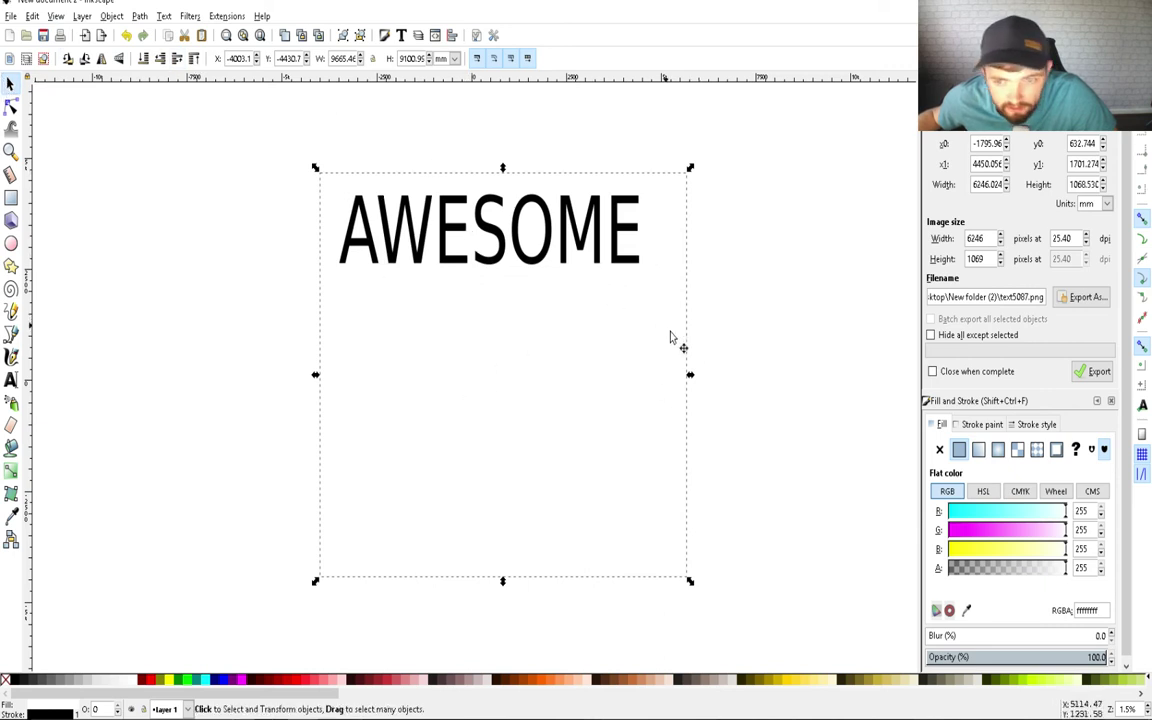
{"action": "left_click_drag", "start_coordinate": [690, 375], "coordinate": [650, 372]}
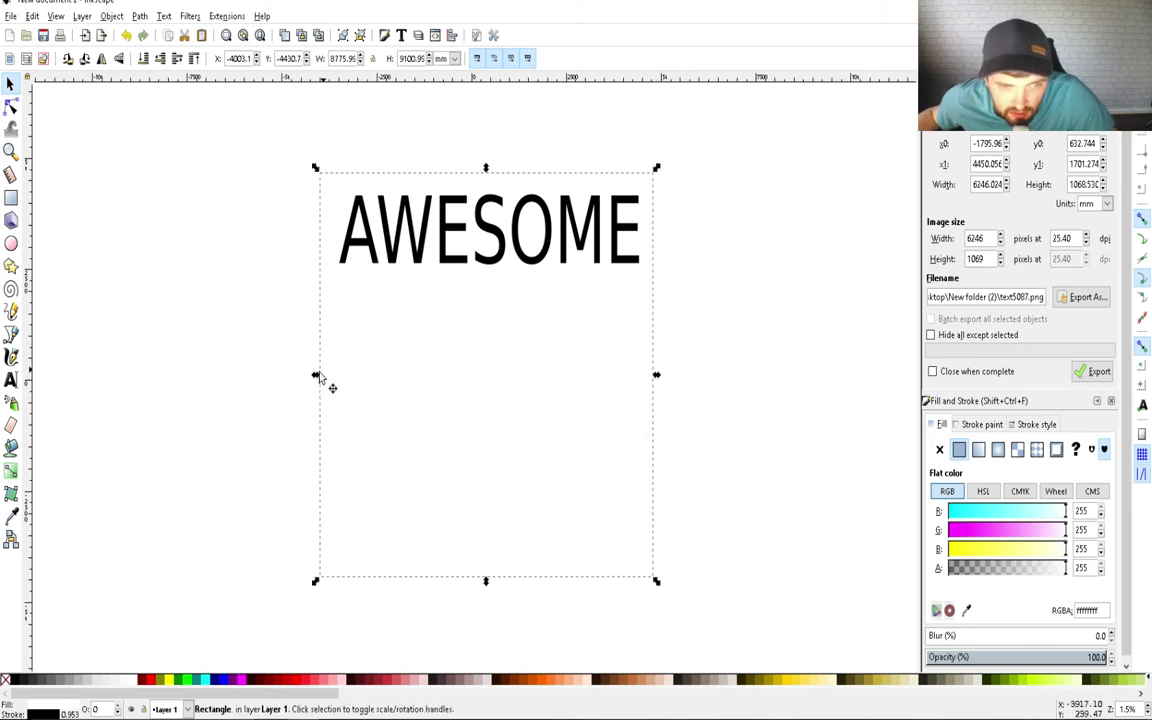
{"action": "left_click_drag", "start_coordinate": [317, 377], "coordinate": [328, 376]}
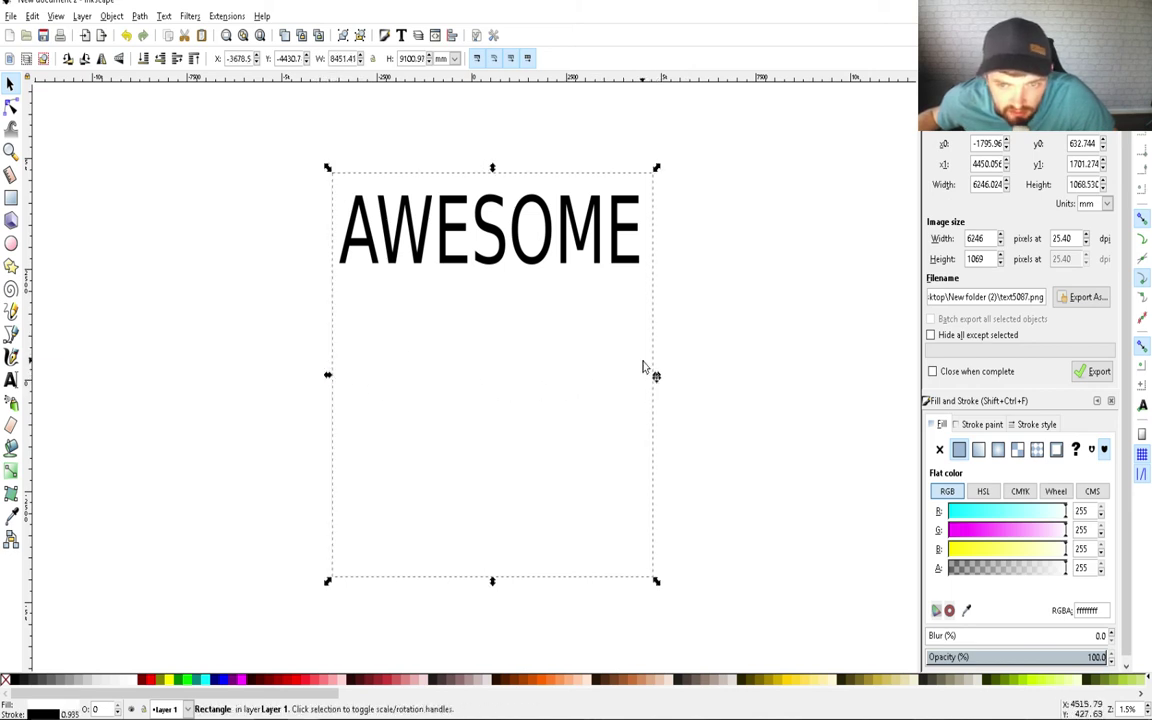
{"action": "left_click_drag", "start_coordinate": [656, 375], "coordinate": [648, 375]}
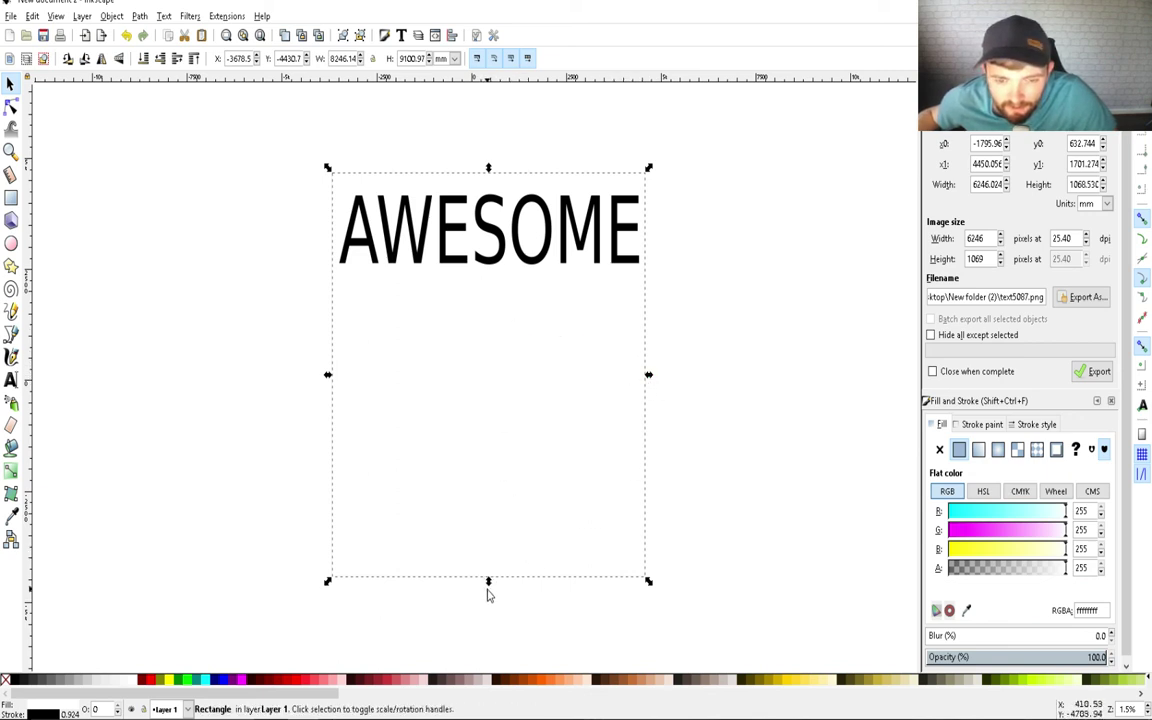
{"action": "left_click_drag", "start_coordinate": [489, 580], "coordinate": [489, 569]}
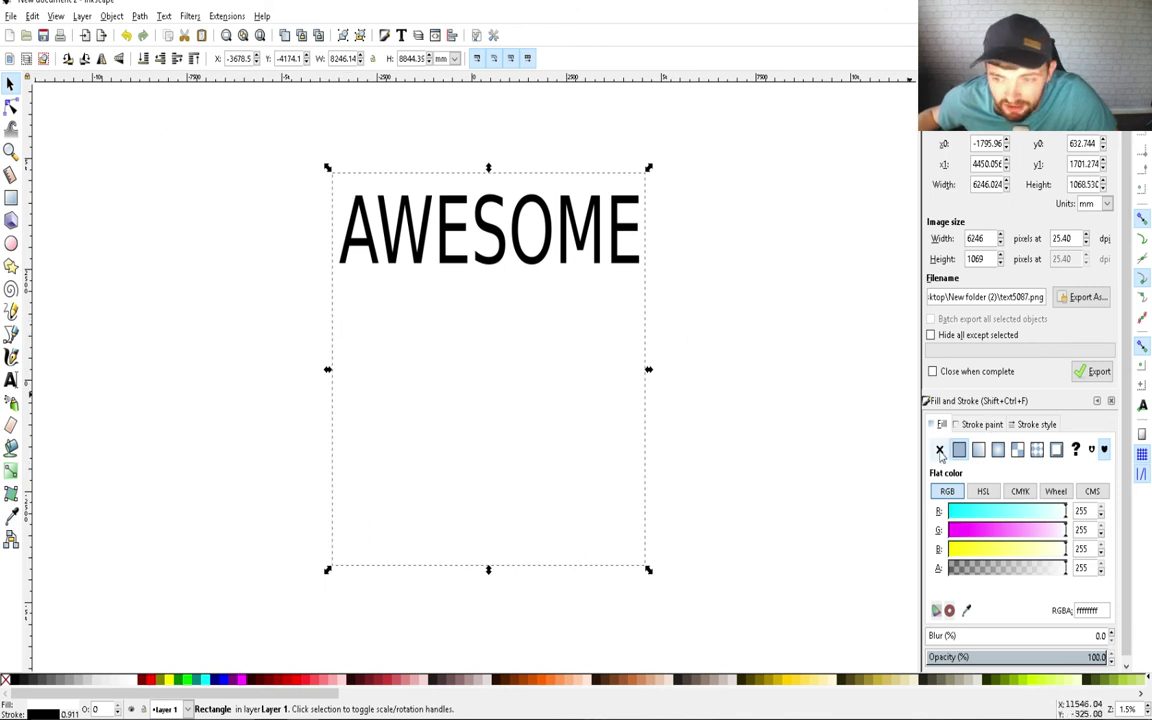
Remove both the fill and the stroke paint from the rectangle
{"action": "left_click", "coordinate": [939, 450]}
{"action": "left_click", "coordinate": [982, 424]}
{"action": "left_click", "coordinate": [939, 450]}
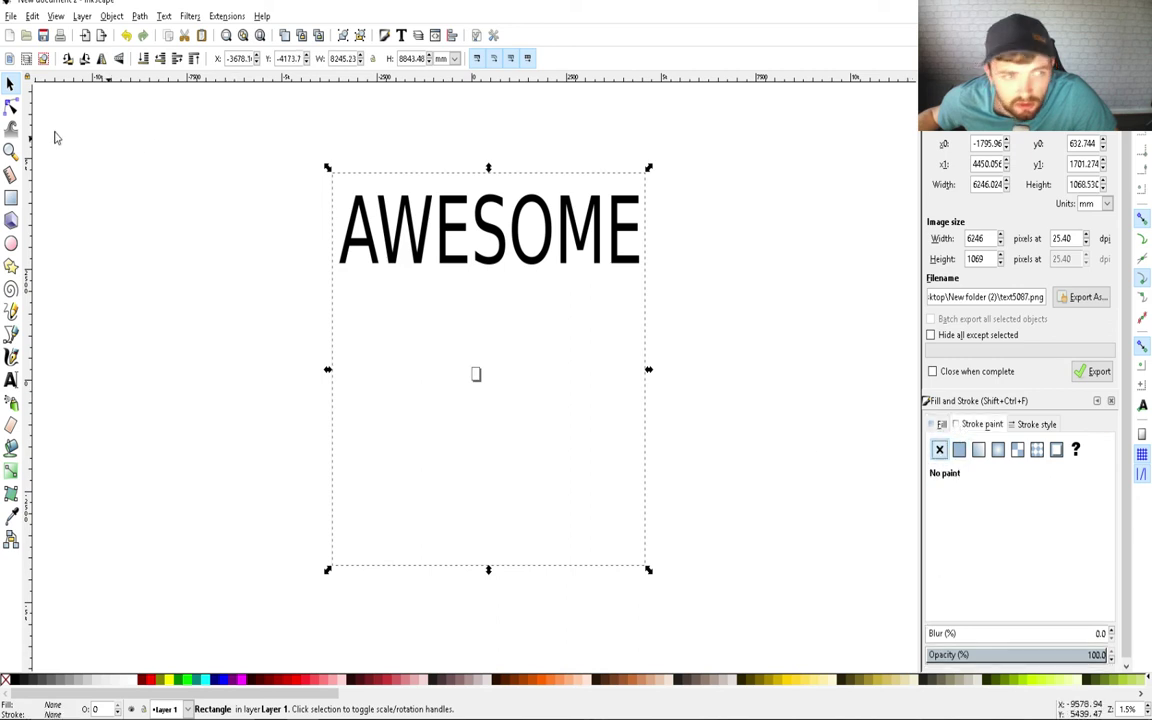
Select the AWESOME text and the invisible rectangle together and resize them to 4500 mm wide by 5400 mm high
{"action": "left_click_drag", "start_coordinate": [95, 113], "coordinate": [720, 578]}
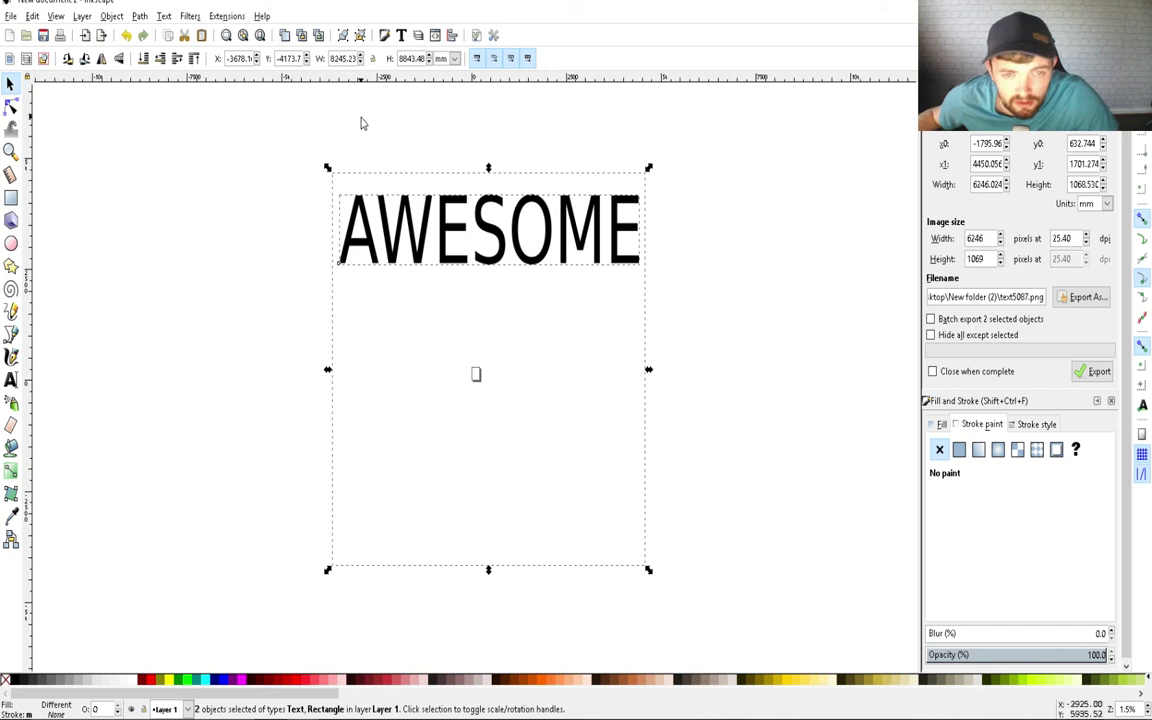
{"action": "double_click", "coordinate": [331, 58]}
{"action": "type", "text": "450"}
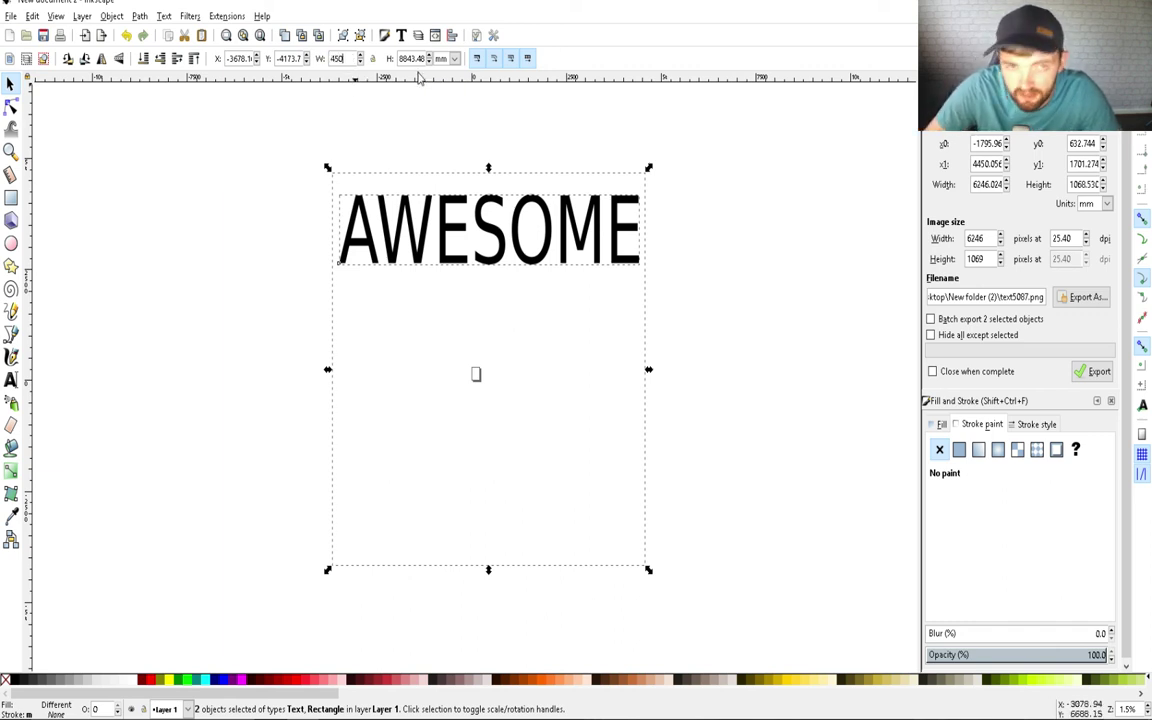
{"action": "type", "text": "0"}
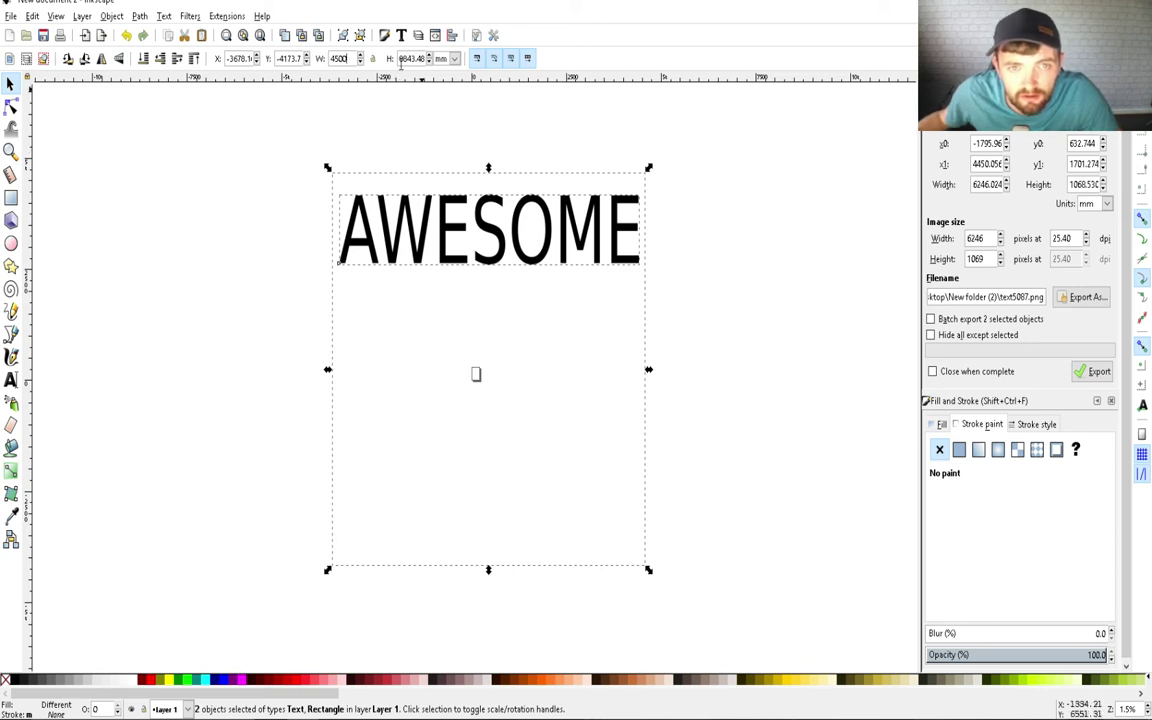
{"action": "key", "text": "Return"}
{"action": "double_click", "coordinate": [410, 58]}
{"action": "type", "text": "5"}
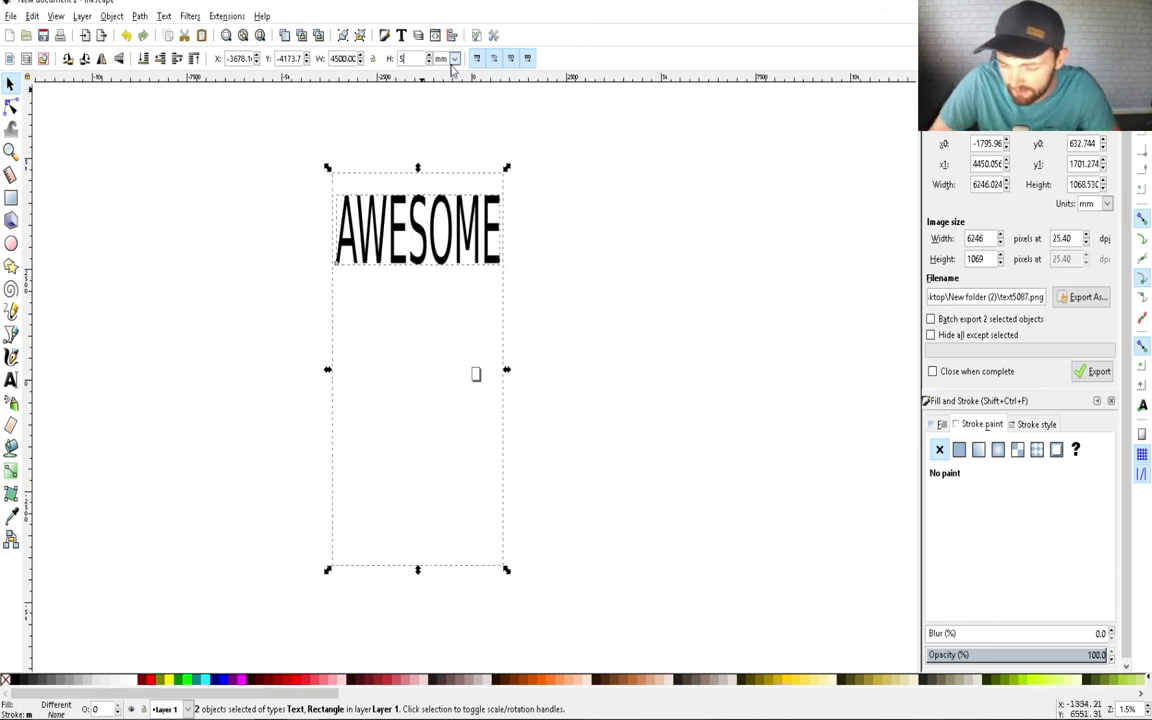
{"action": "type", "text": "400"}
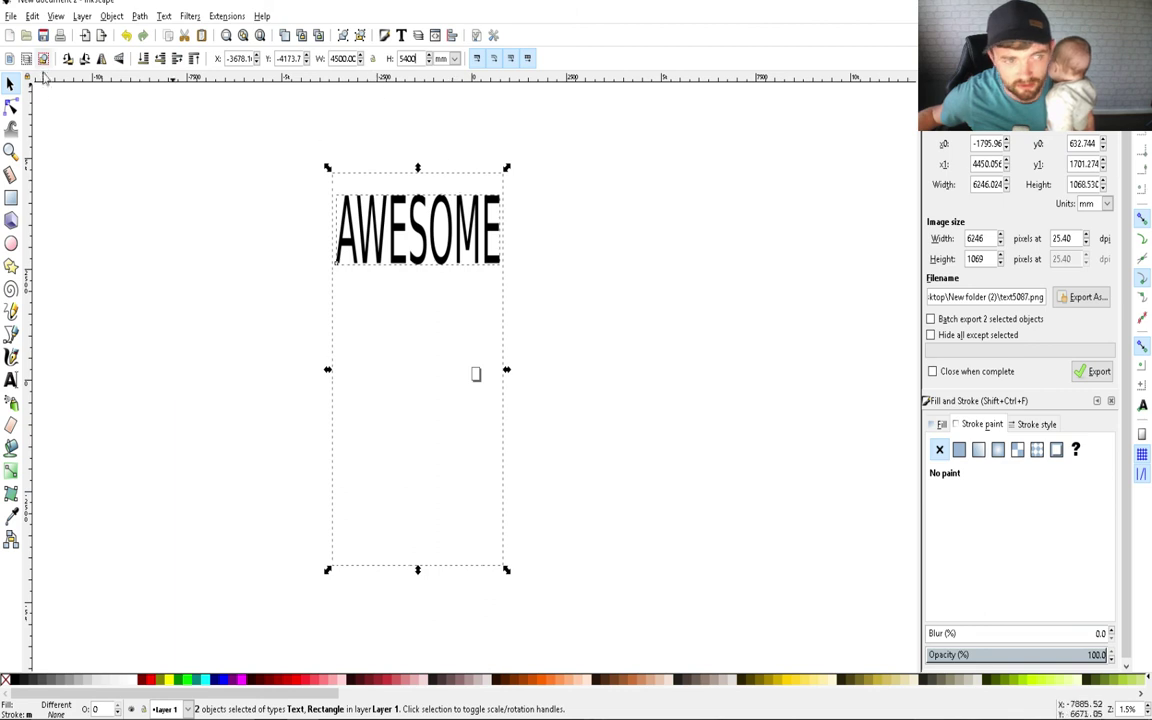
{"action": "key", "text": "ctrl+alt+t"}
{"action": "left_click", "coordinate": [365, 324]}
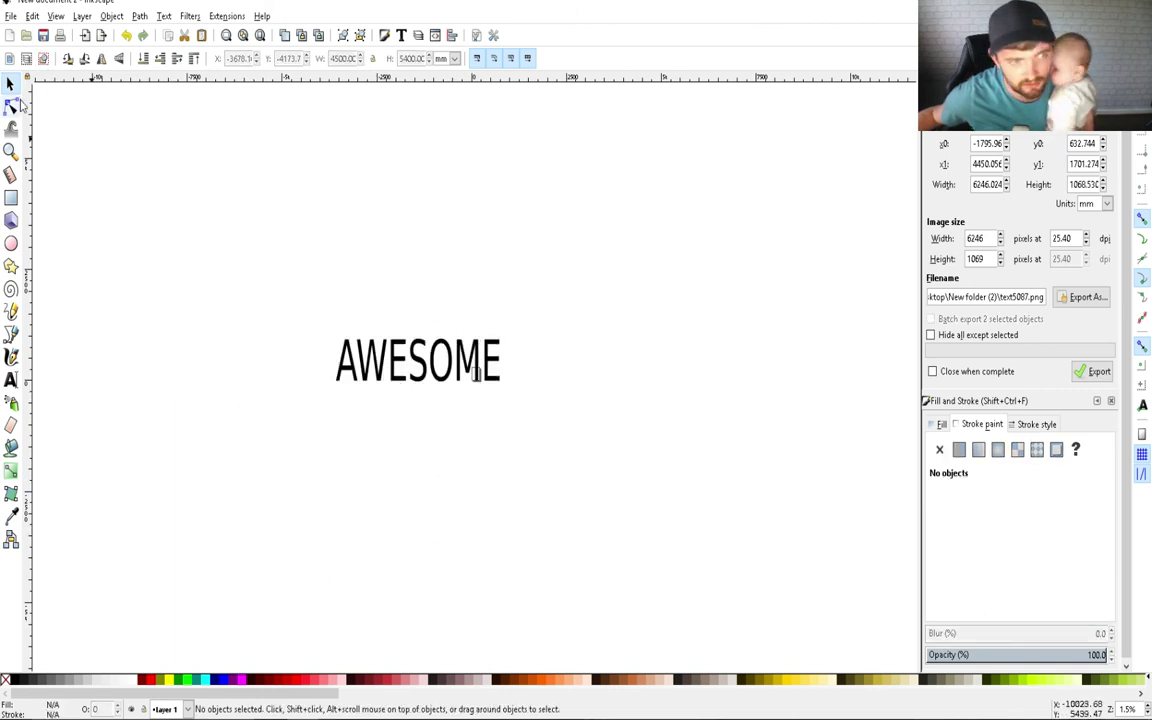
Reselect the AWESOME text together with the invisible rectangle and set the PNG export area to the selection
{"action": "left_click_drag", "start_coordinate": [150, 184], "coordinate": [882, 635]}
{"action": "key", "text": "ctrl+z"}
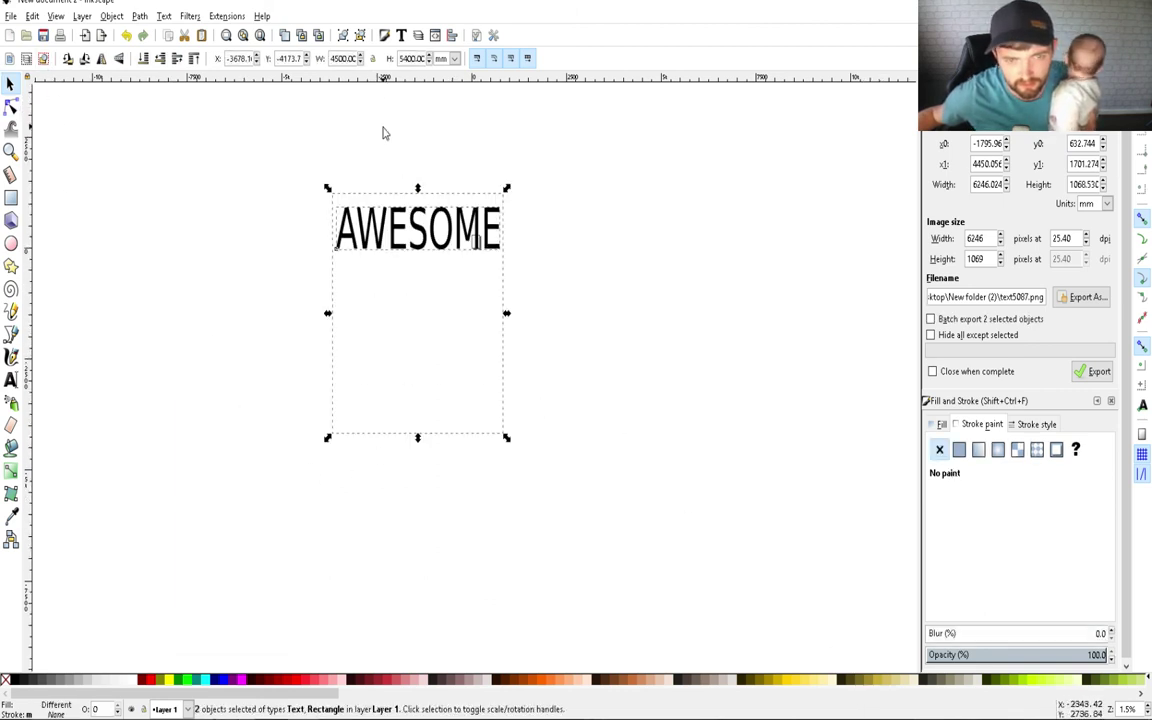
{"action": "left_click", "coordinate": [989, 133]}
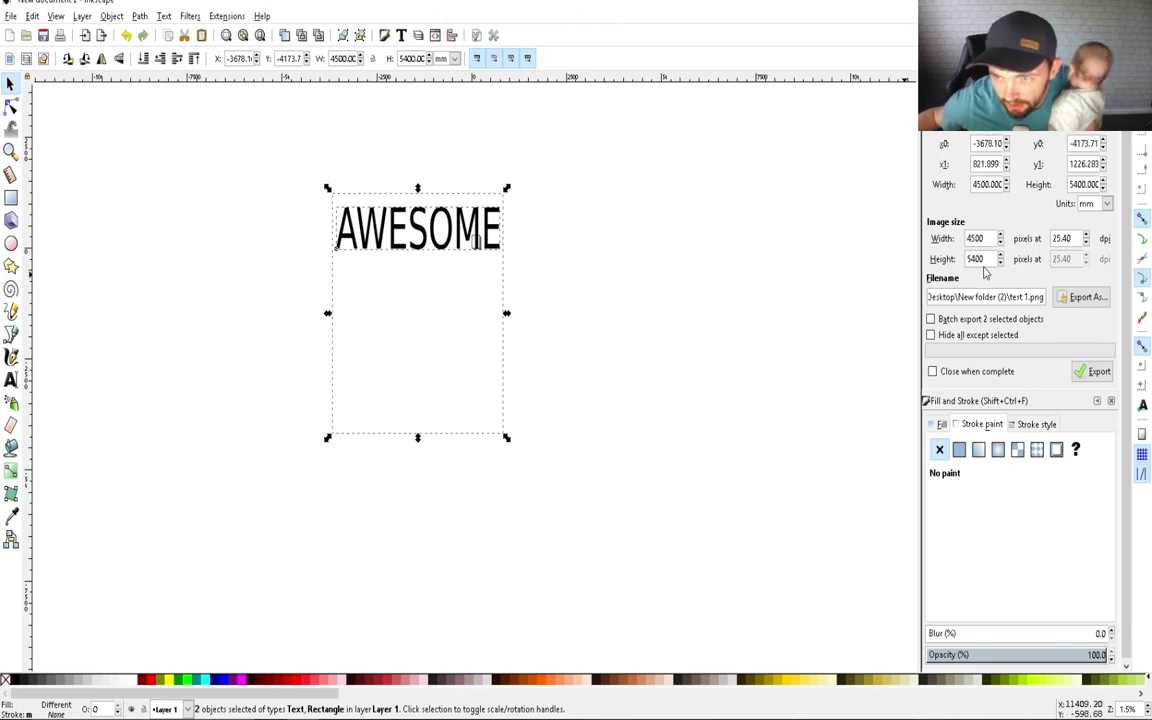
Export the selected artwork as a PNG named test 2 in New folder (2)
{"action": "left_click", "coordinate": [1082, 297]}
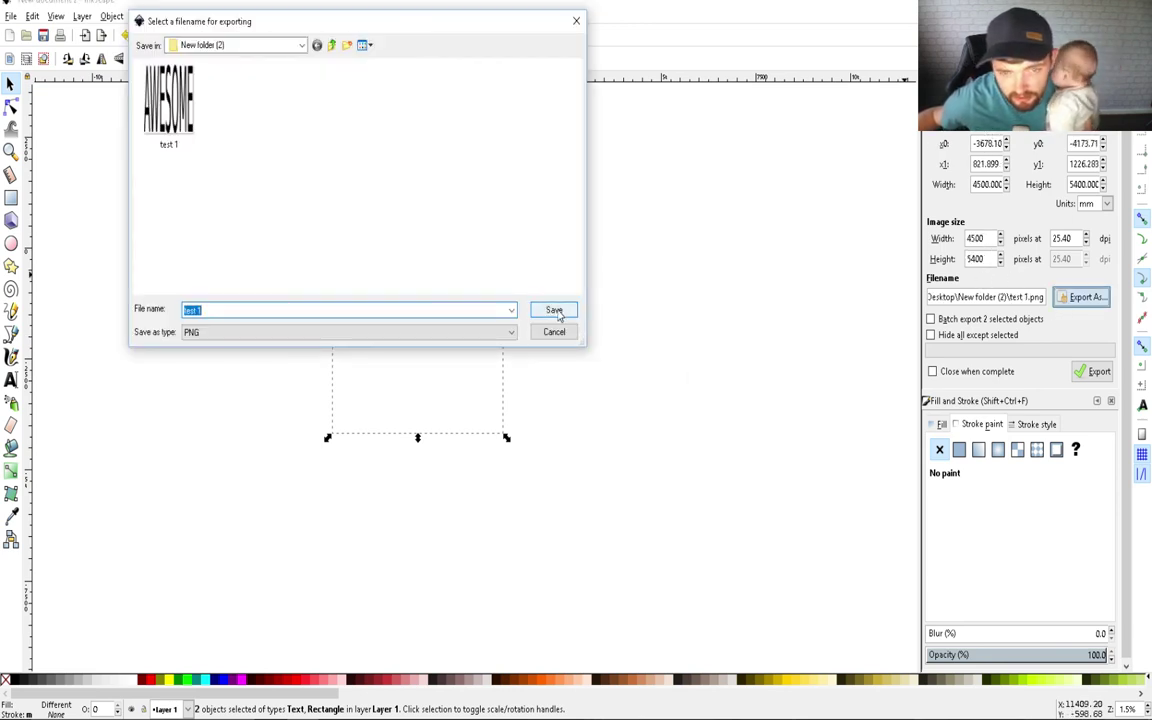
{"action": "key", "text": "BackSpace"}
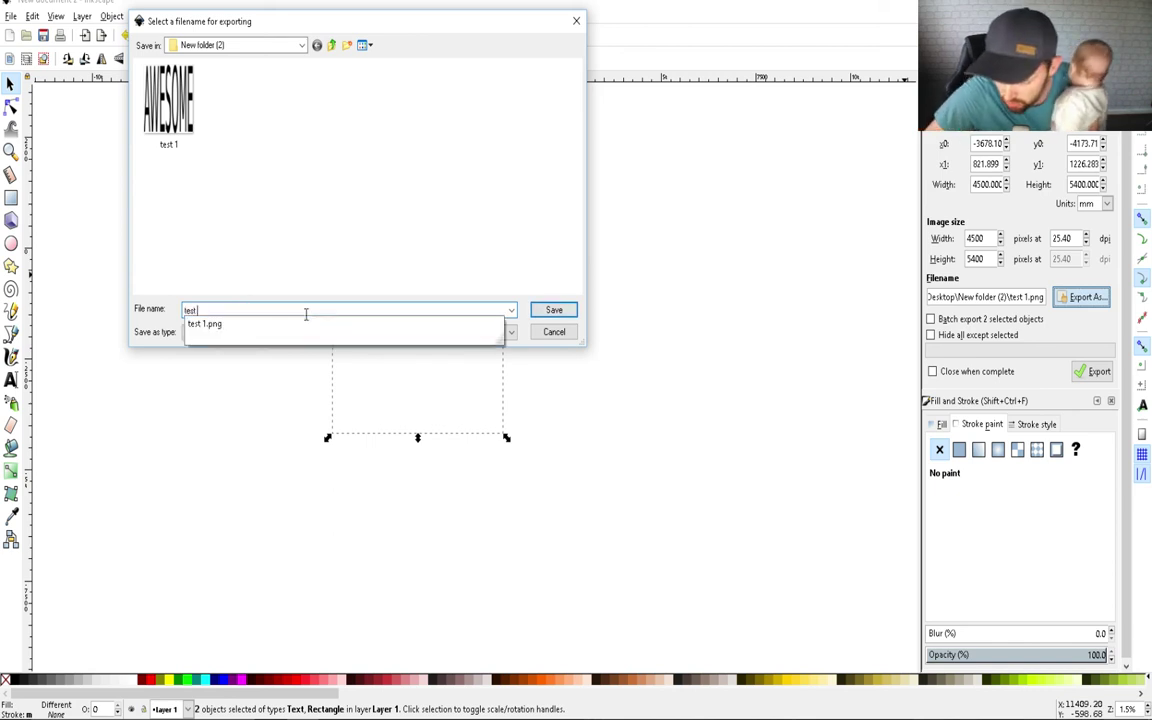
{"action": "type", "text": "2"}
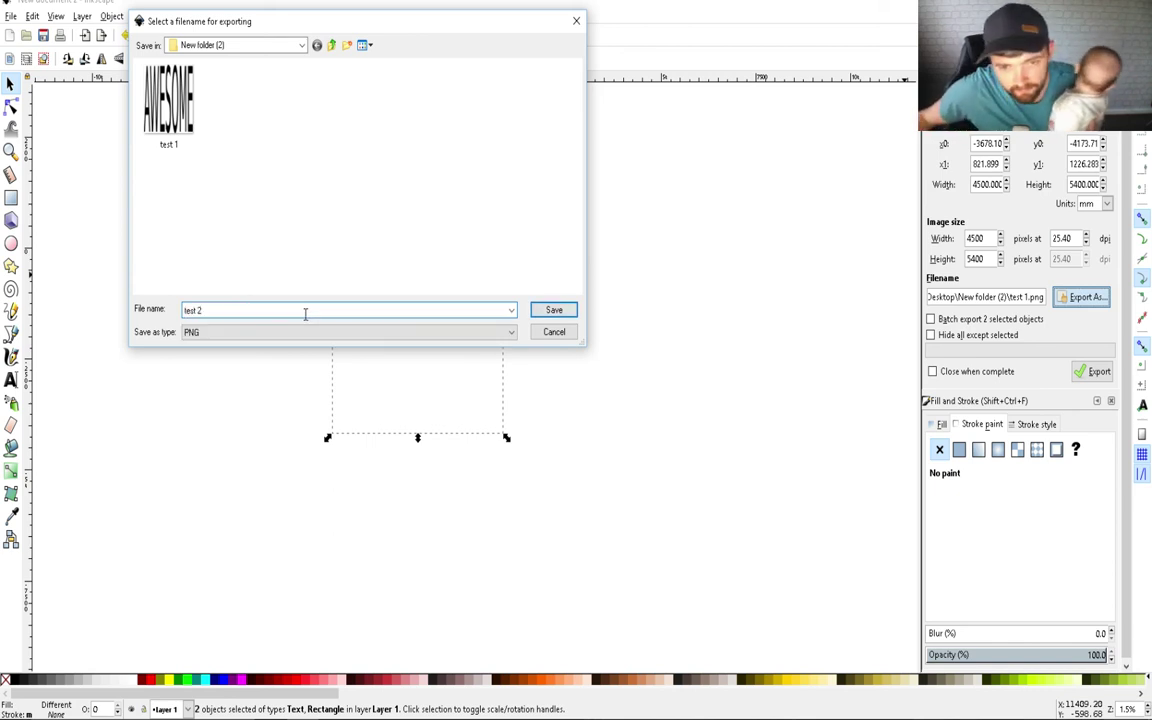
{"action": "left_click", "coordinate": [556, 311]}
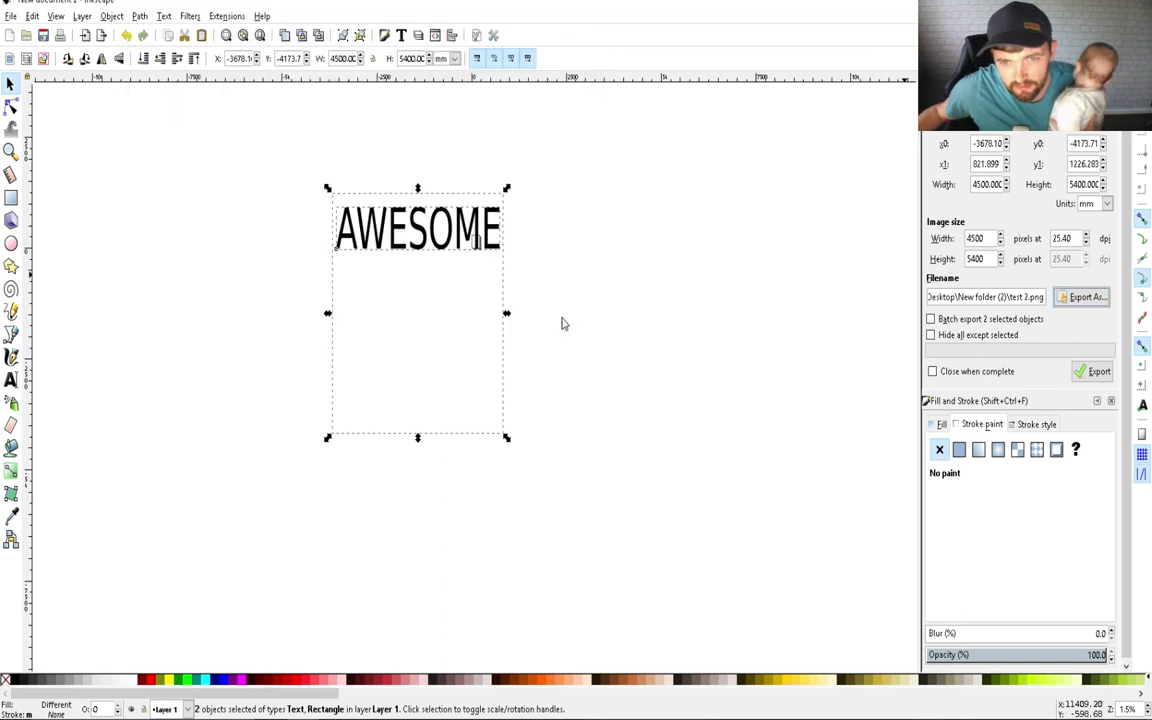
{"action": "left_click", "coordinate": [1095, 371]}
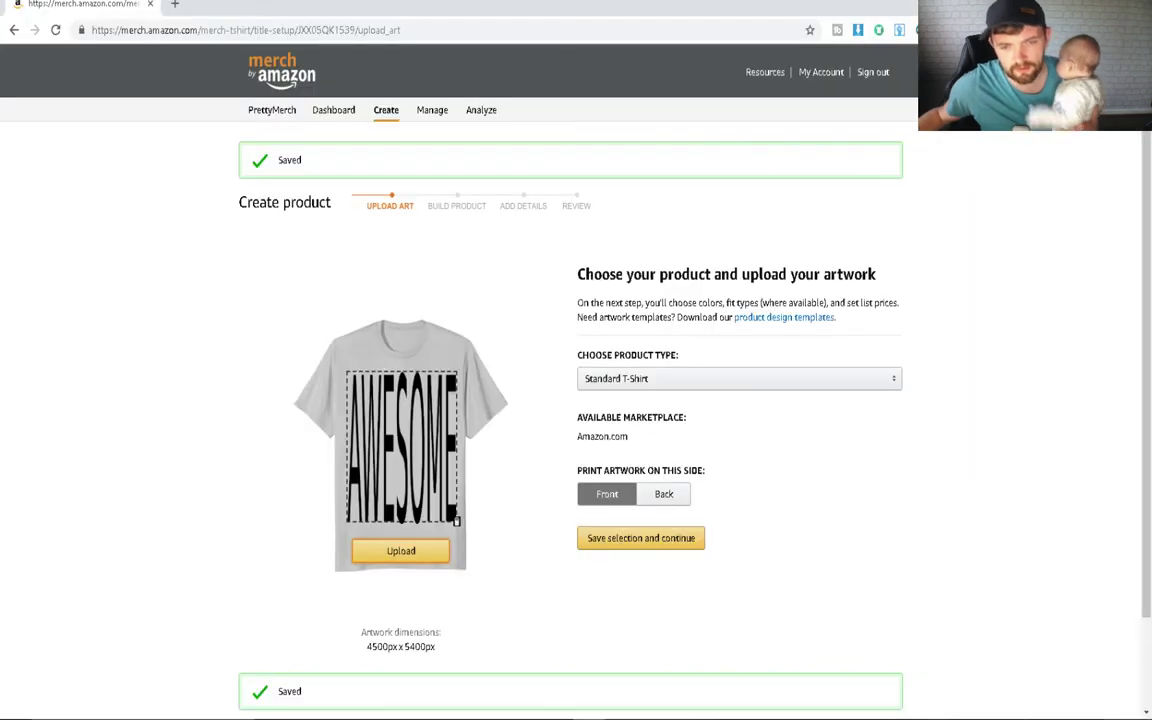
Switch to Merch by Amazon in the browser and upload test 2 as the front artwork of the Standard T-Shirt
{"action": "left_click", "coordinate": [395, 551]}
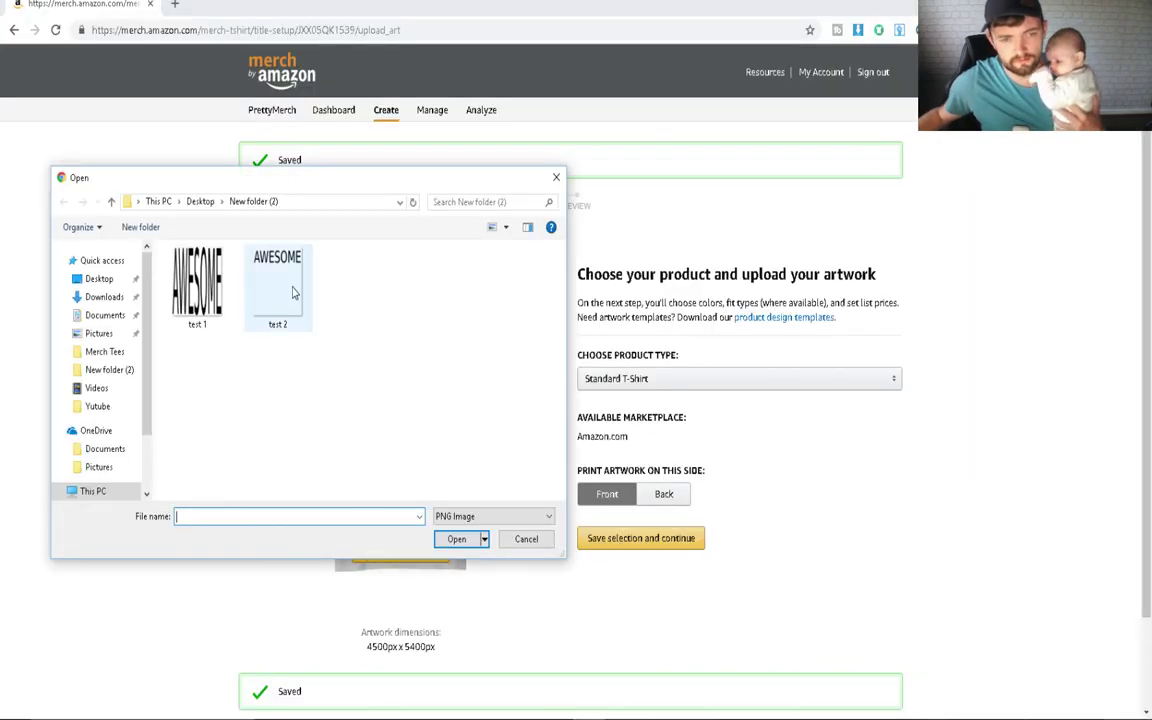
{"action": "left_click", "coordinate": [280, 288]}
{"action": "left_click", "coordinate": [456, 539]}
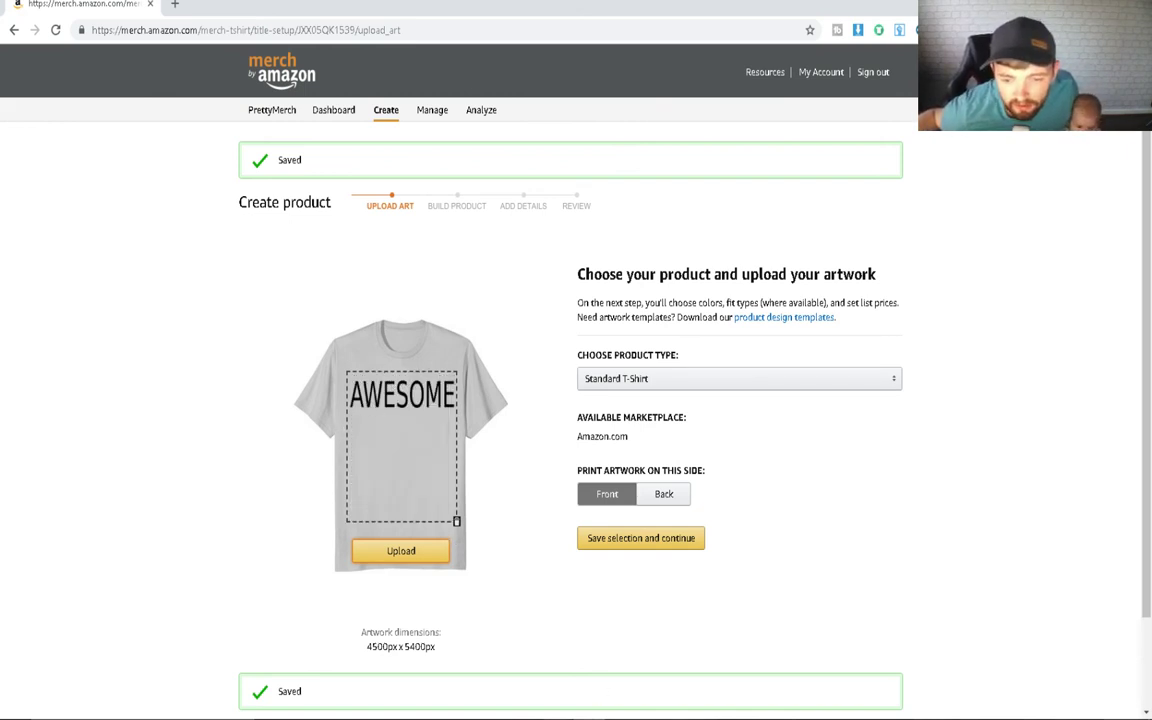
{"action": "mouse_move", "coordinate": [557, 716]}
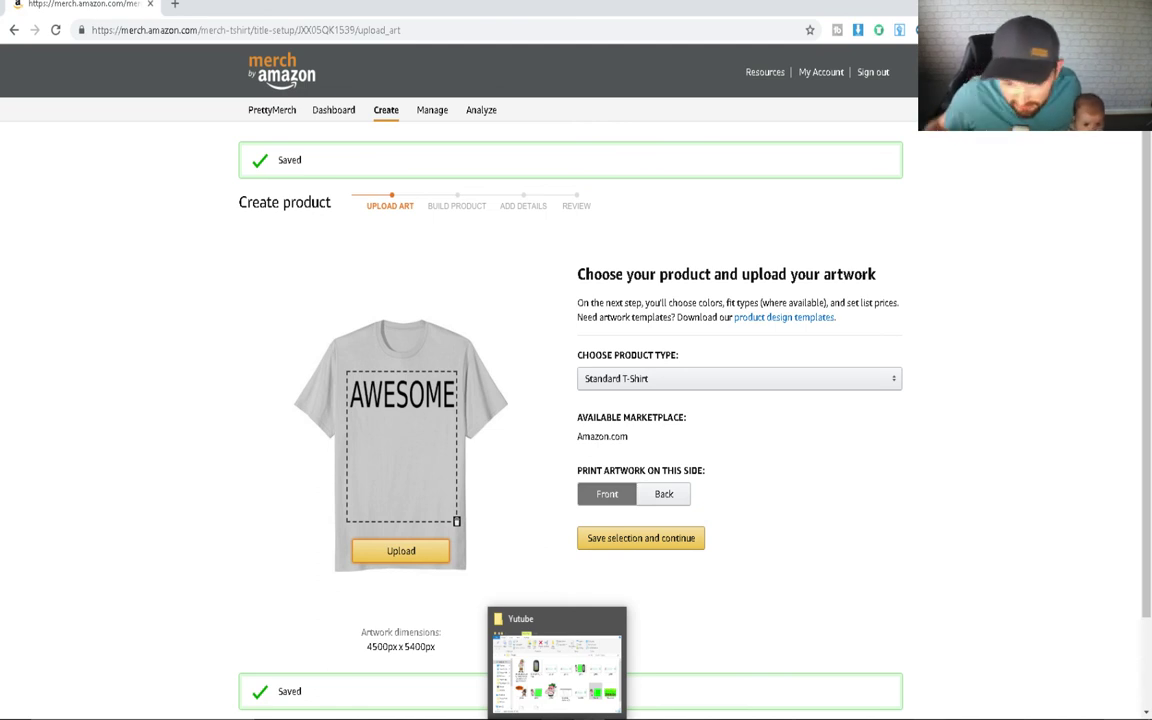